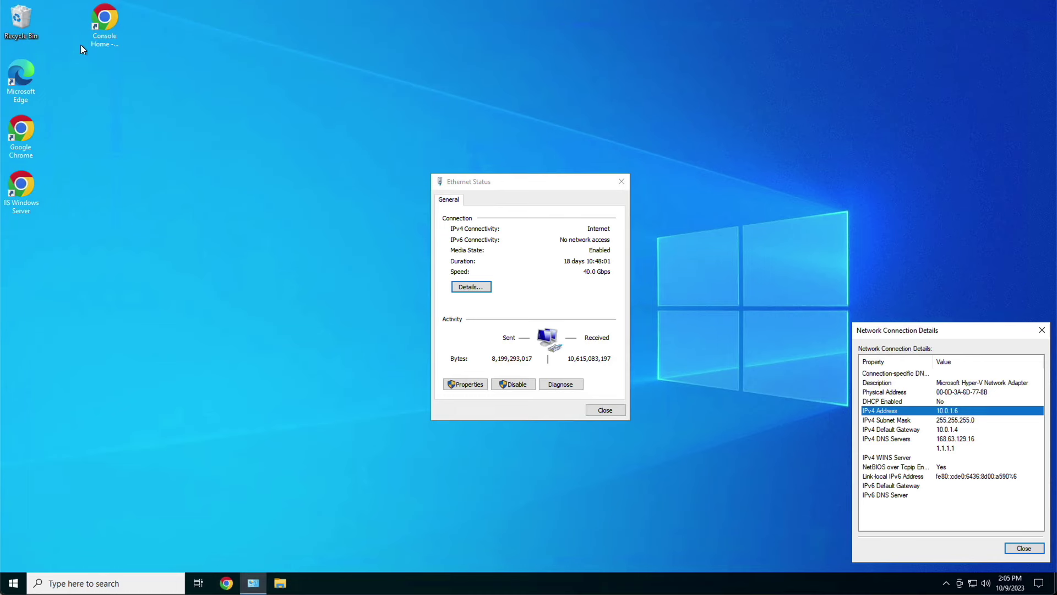
- Launch the AWS Console Home and go to the S3 service page for us-west-1
{"action": "double_click", "coordinate": [105, 26]}
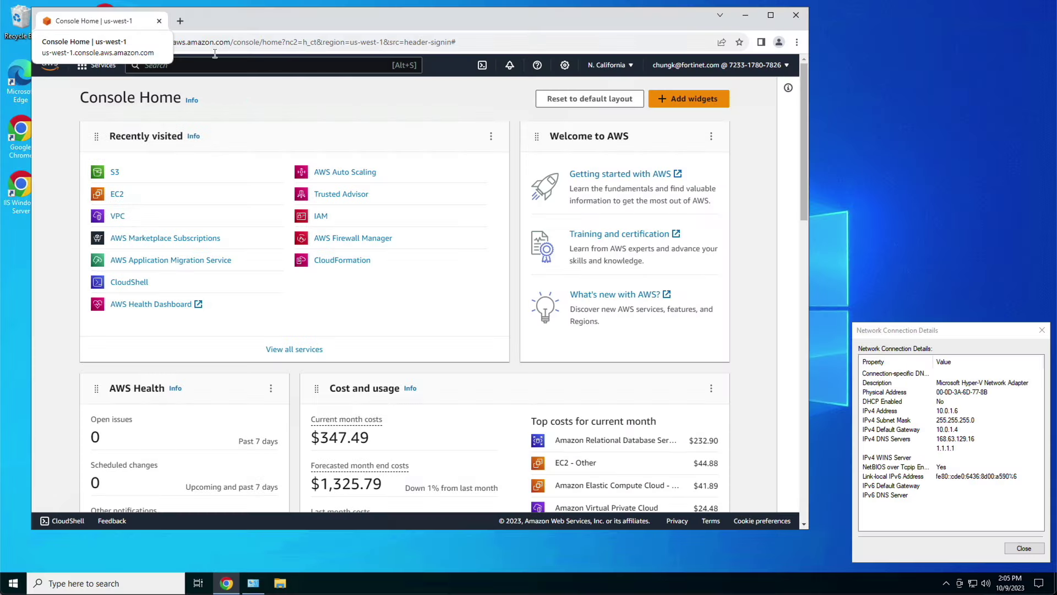
{"action": "left_click", "coordinate": [115, 174]}
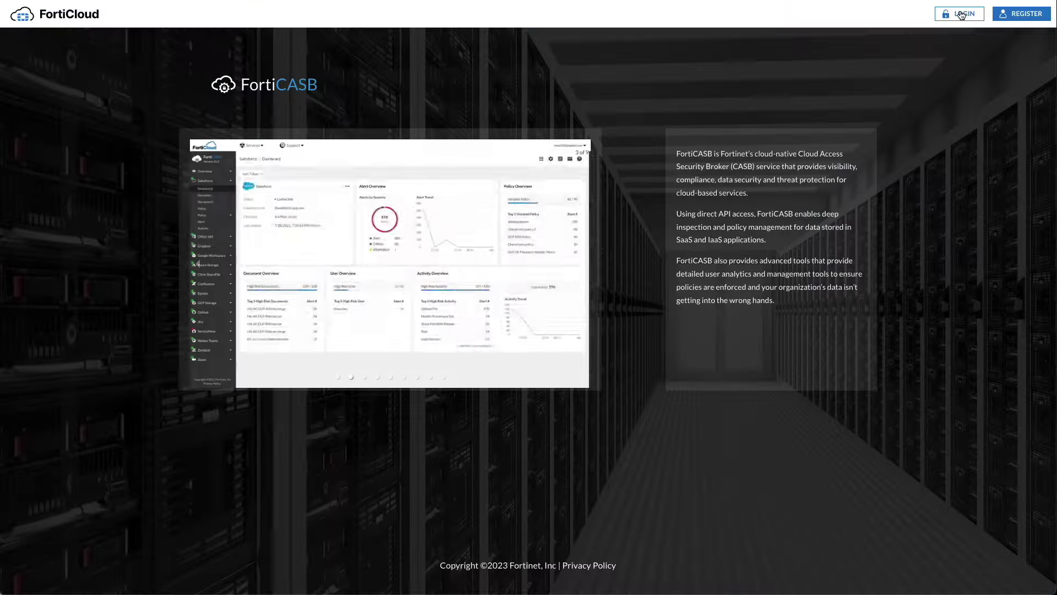
- Sign in to FortiCASB and go to the Shadow IT dashboard
{"action": "left_click", "coordinate": [961, 15]}
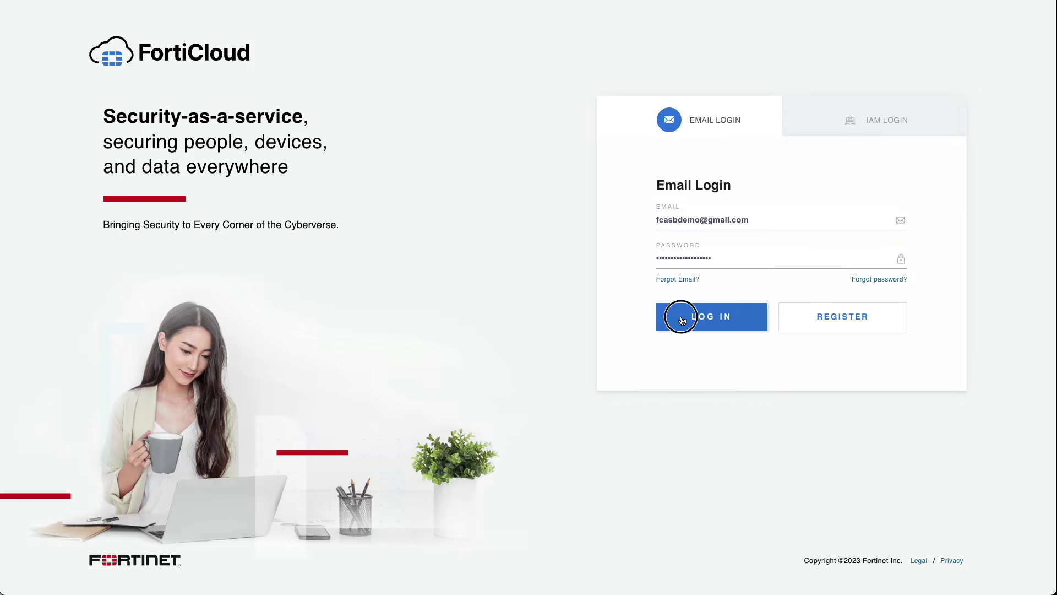
{"action": "left_click", "coordinate": [681, 315]}
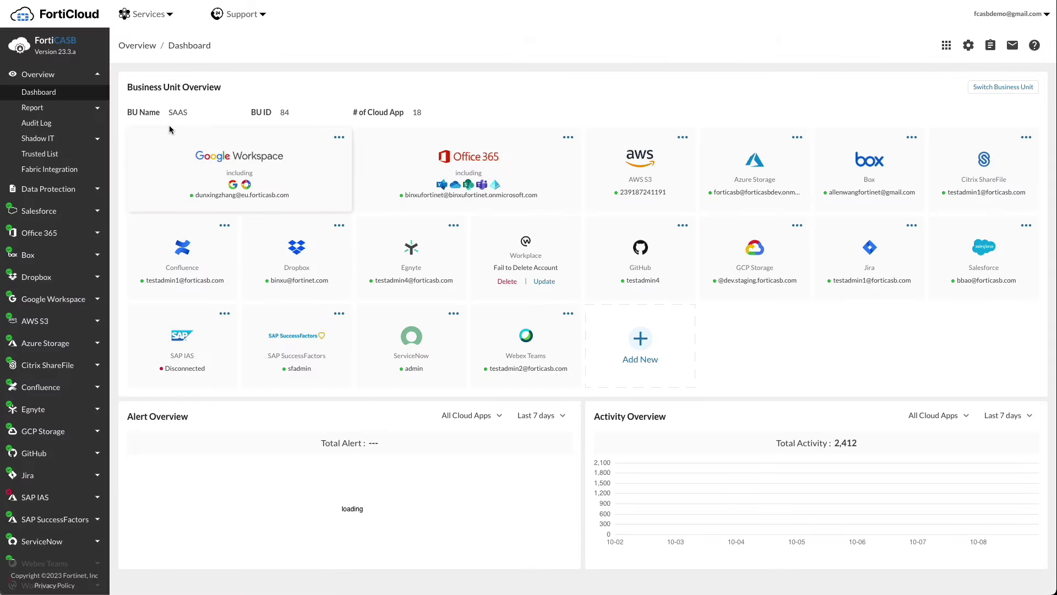
{"action": "left_click", "coordinate": [99, 140]}
{"action": "left_click", "coordinate": [63, 154]}
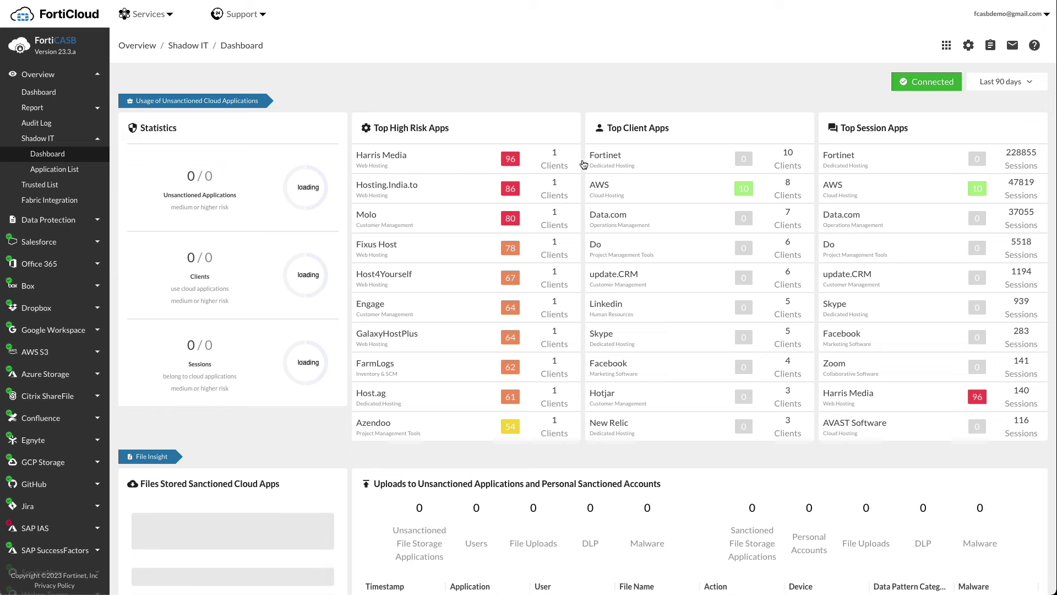
- View AWS client details (10.0.1.6, 1850 sessions), then list connected FortiGate and FortiAnalyzer devices
{"action": "left_click", "coordinate": [608, 190]}
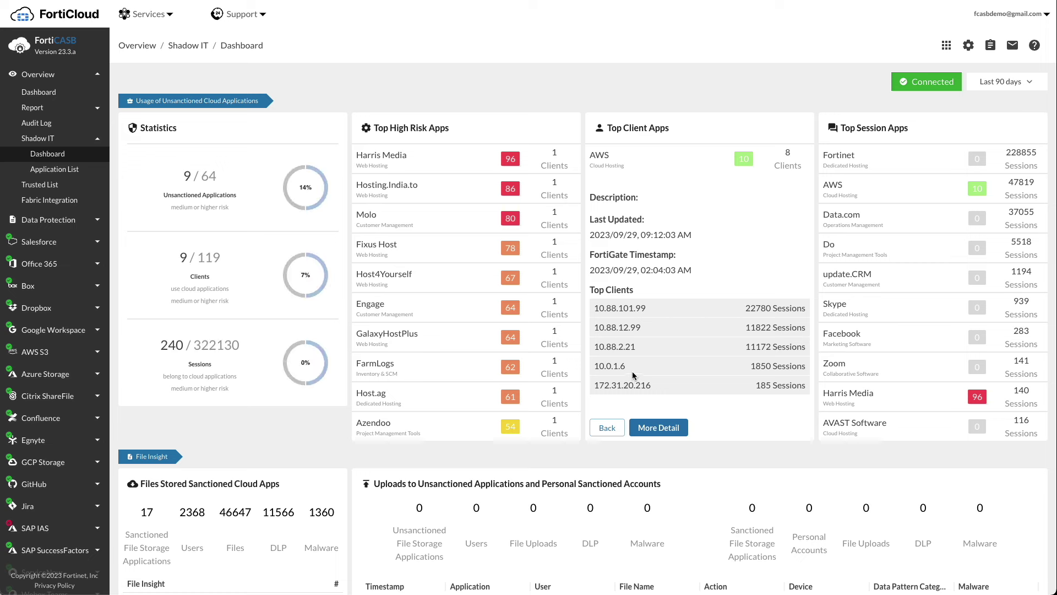
{"action": "left_click_drag", "start_coordinate": [630, 367], "coordinate": [593, 366]}
{"action": "left_click", "coordinate": [721, 295]}
{"action": "left_click", "coordinate": [943, 88]}
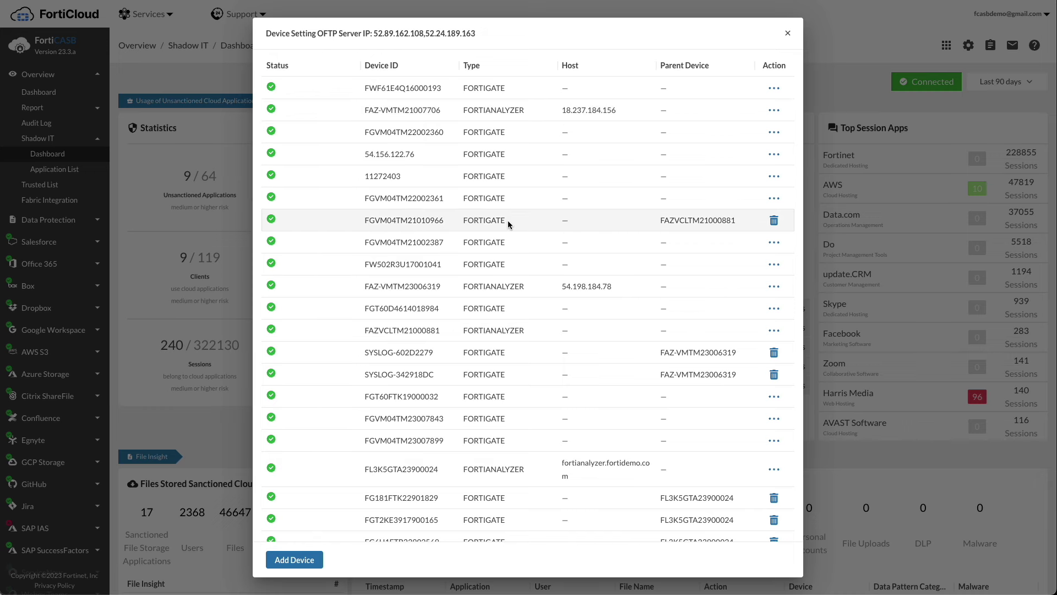
- Close the device list, restore the full Top Client Apps list, and set the range to Last 30 days
{"action": "left_click", "coordinate": [788, 33]}
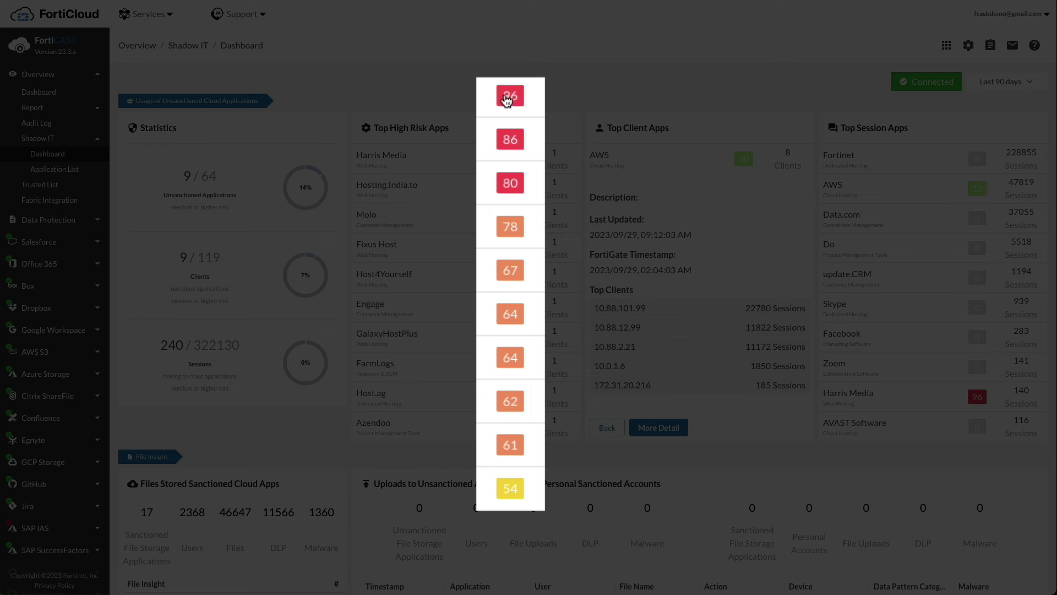
{"action": "left_click", "coordinate": [609, 427]}
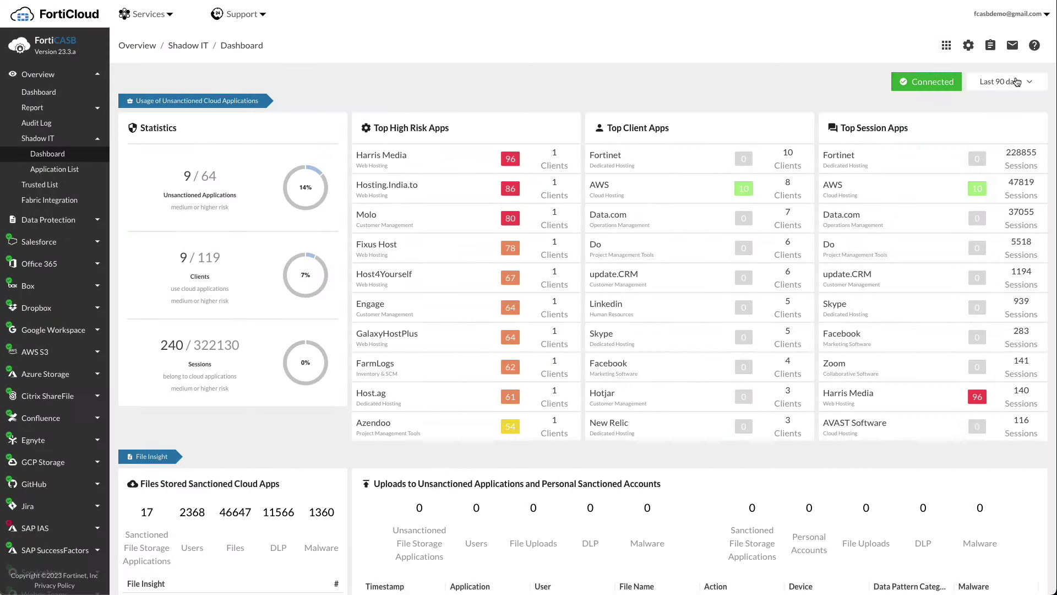
{"action": "left_click", "coordinate": [1015, 83]}
{"action": "left_click", "coordinate": [1015, 145]}
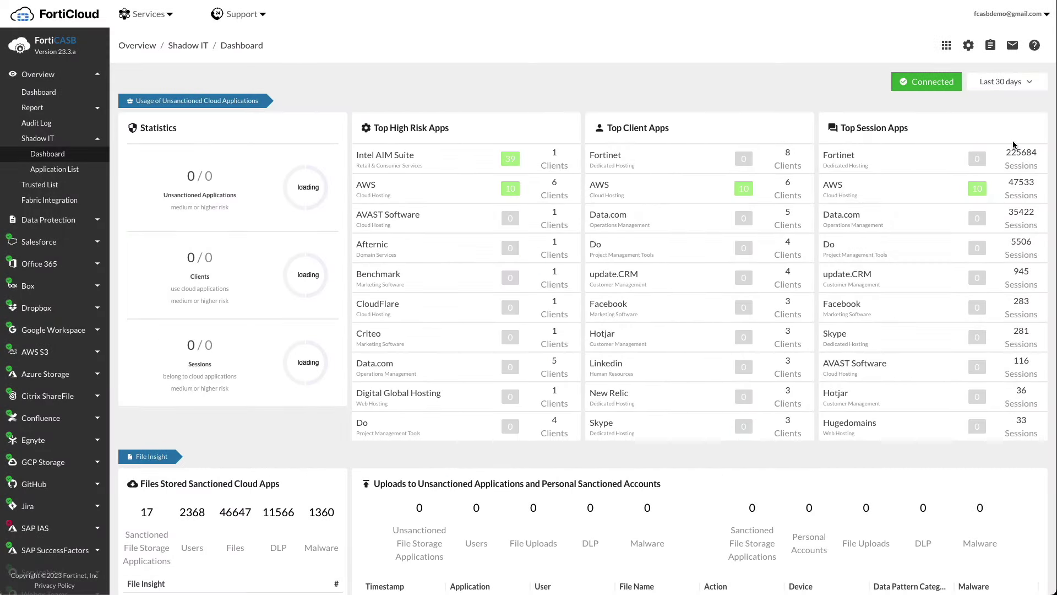
{"action": "scroll", "coordinate": [158, 288], "scroll_direction": "down", "scroll_amount": 3}
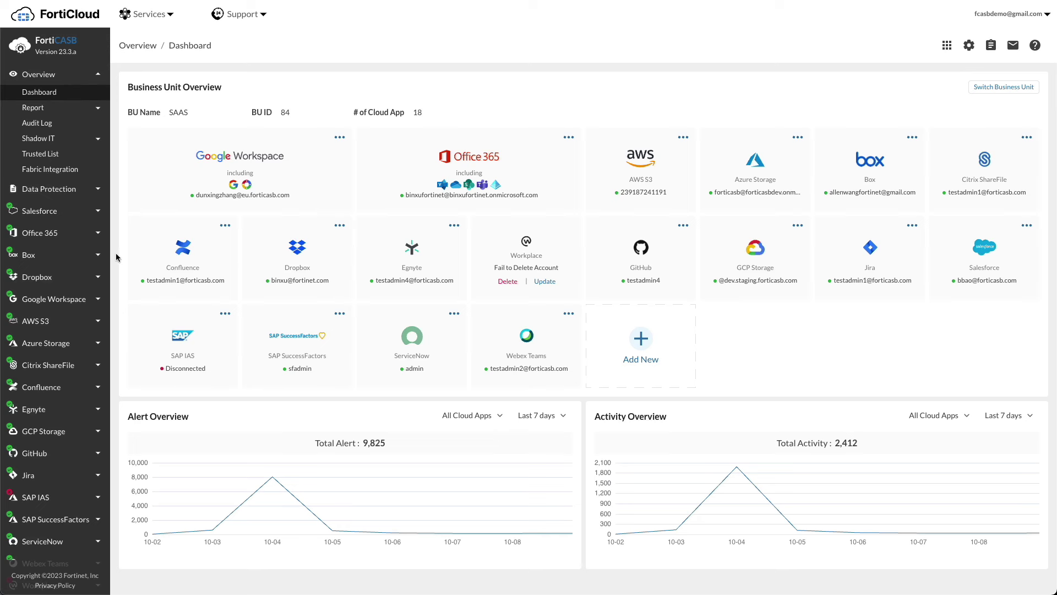
- Go to Data Protection Discovery and list the sensitive files with their scan status
{"action": "left_click", "coordinate": [98, 190]}
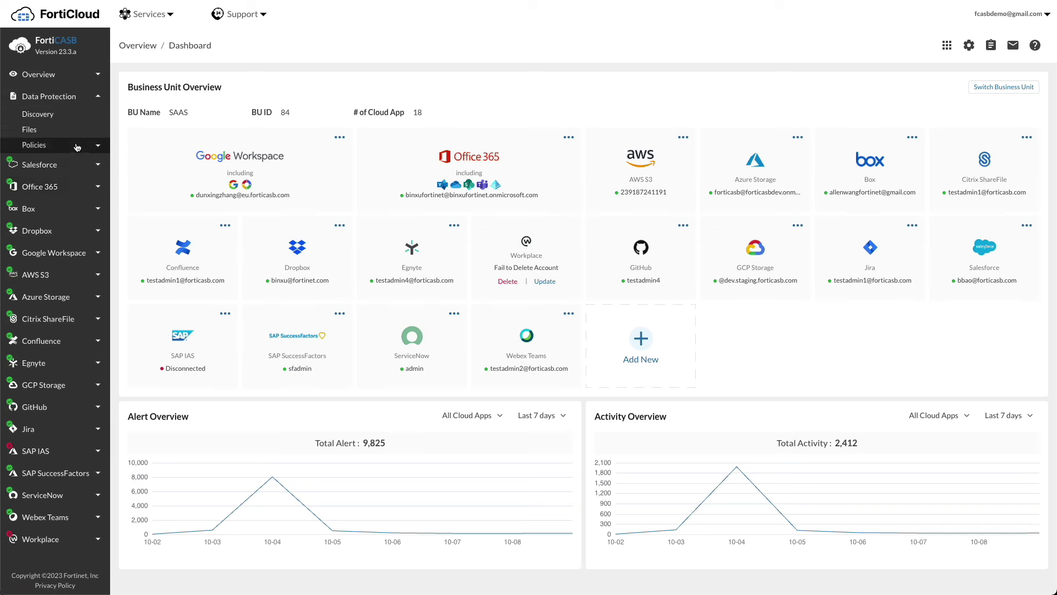
{"action": "left_click", "coordinate": [78, 113]}
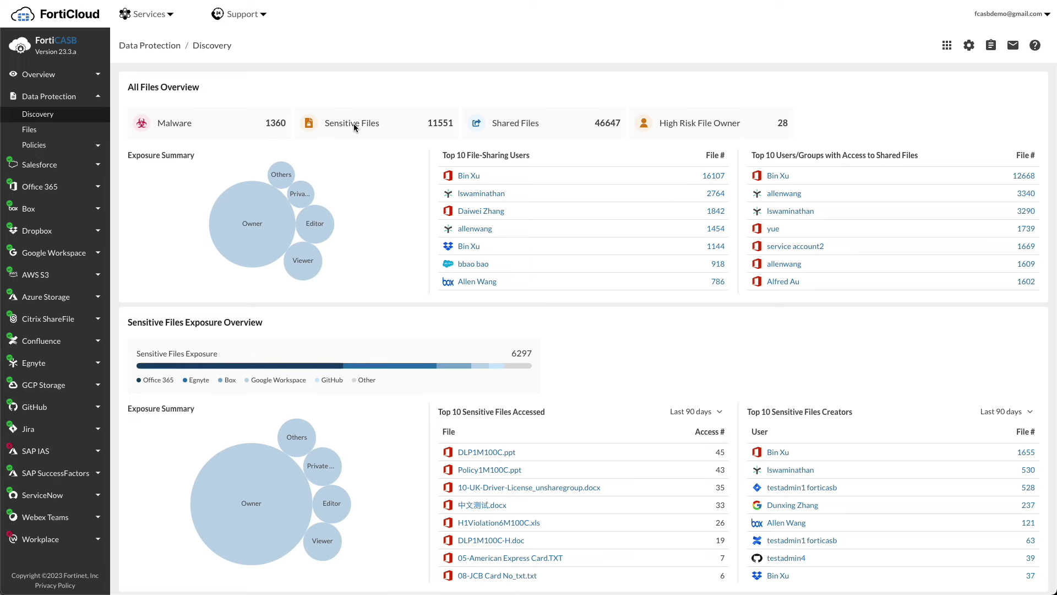
{"action": "left_click", "coordinate": [360, 126]}
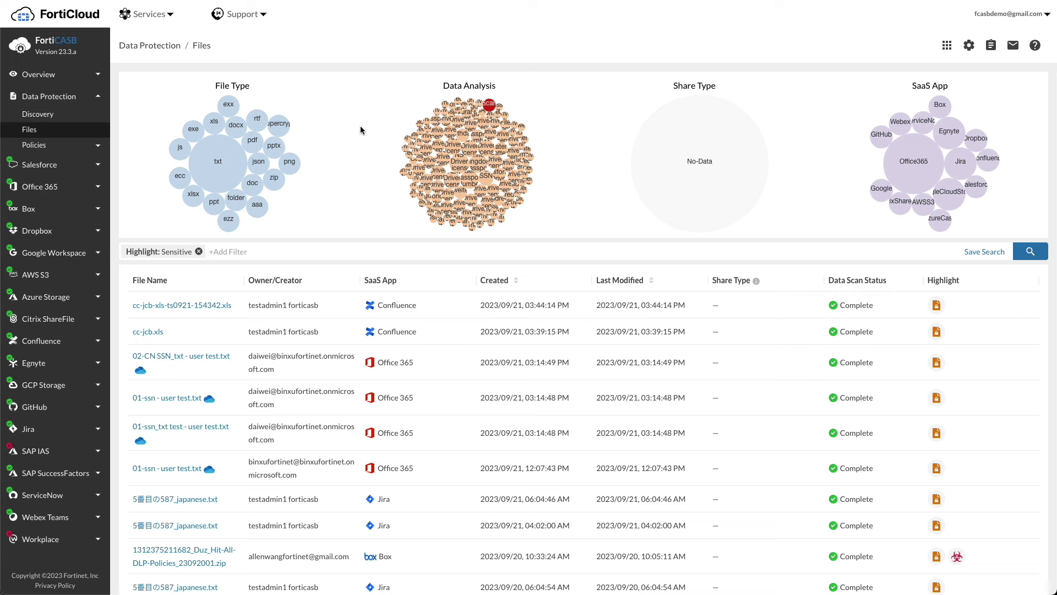
- List the shared files, then the Owner exposure group files, and return to Discovery
{"action": "left_click", "coordinate": [77, 119]}
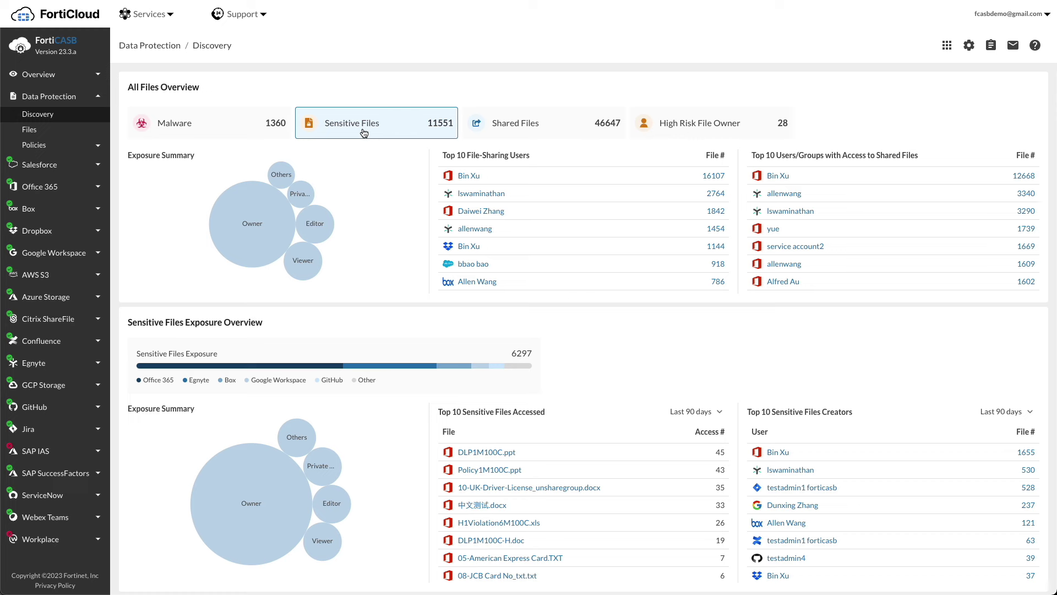
{"action": "left_click", "coordinate": [513, 128]}
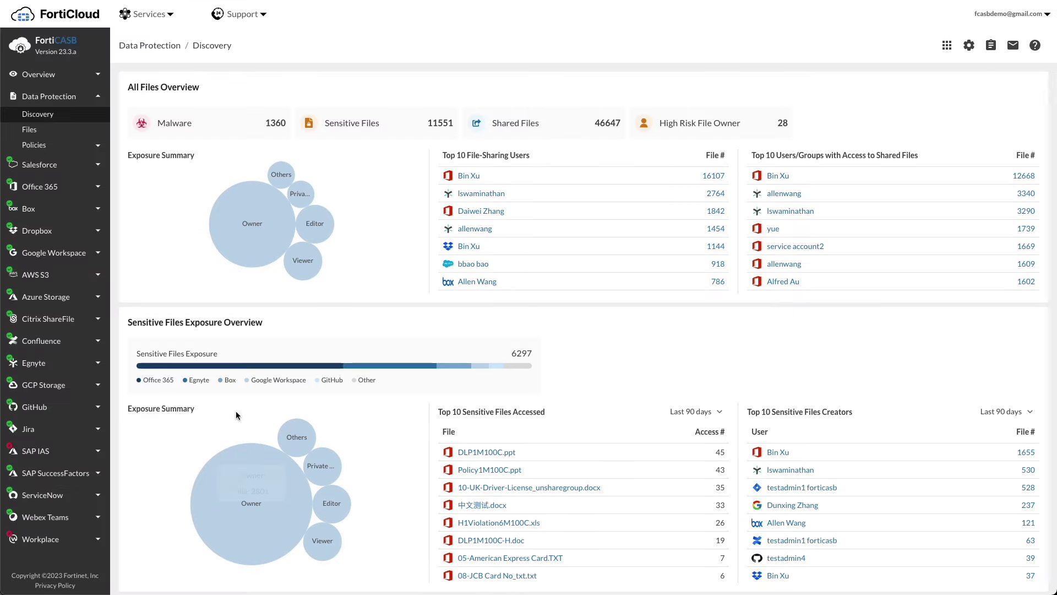
{"action": "left_click", "coordinate": [247, 223]}
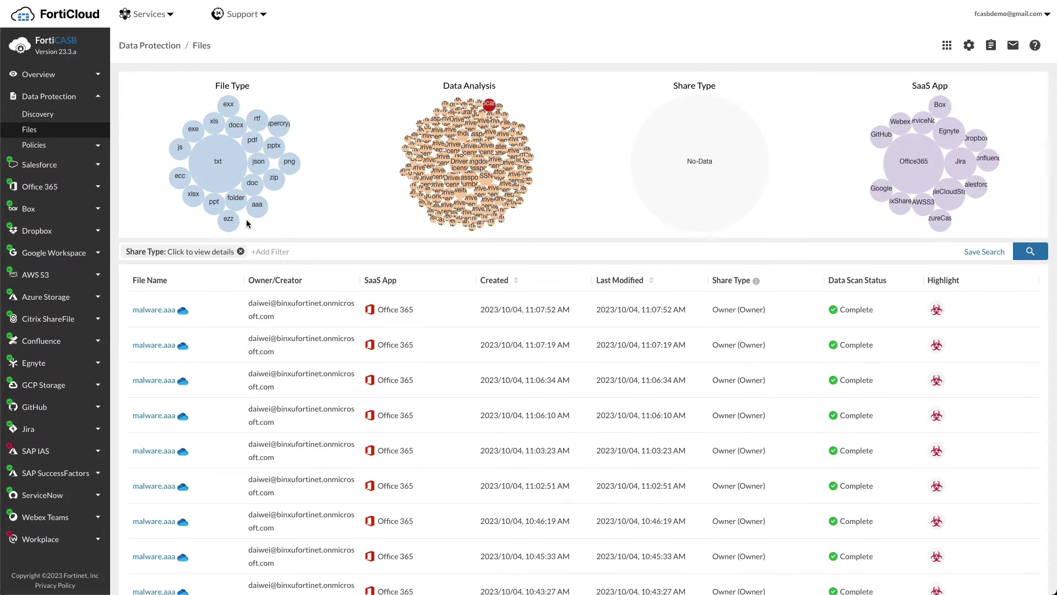
{"action": "left_click", "coordinate": [55, 114]}
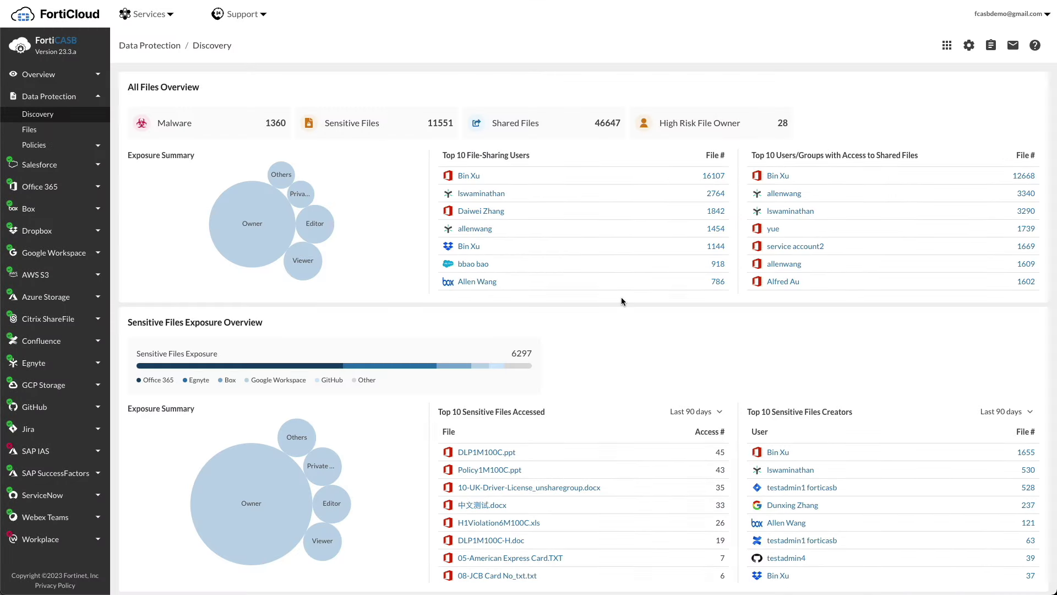
- Review exposure and external collaboration panels, listing the 3 sensitive files shared with untrusted users
{"action": "scroll", "coordinate": [622, 300], "scroll_direction": "down", "scroll_amount": 4}
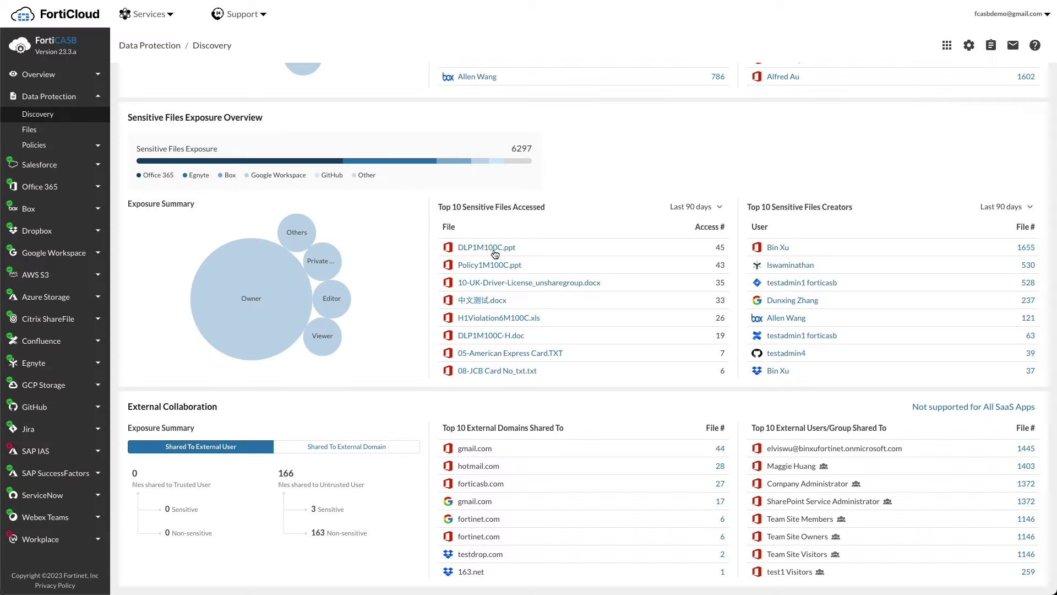
{"action": "mouse_move", "coordinate": [174, 166]}
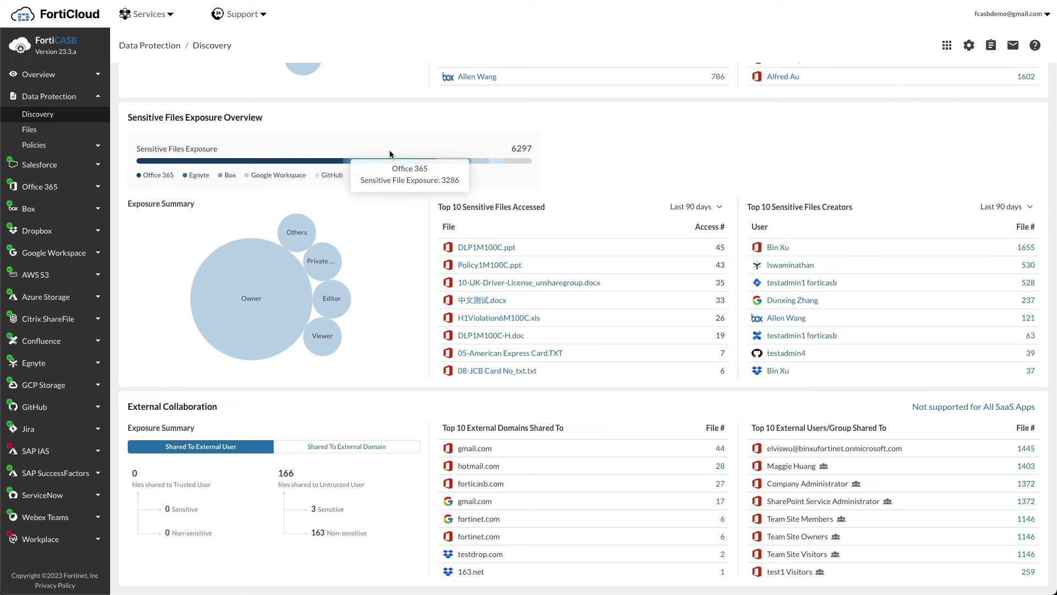
{"action": "mouse_move", "coordinate": [388, 161]}
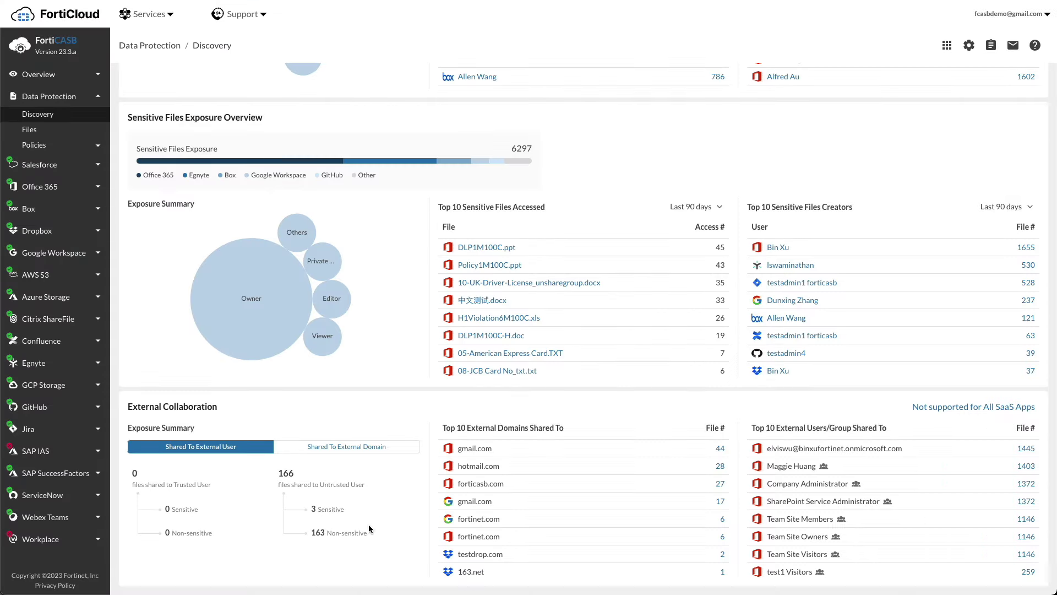
{"action": "left_click", "coordinate": [331, 510]}
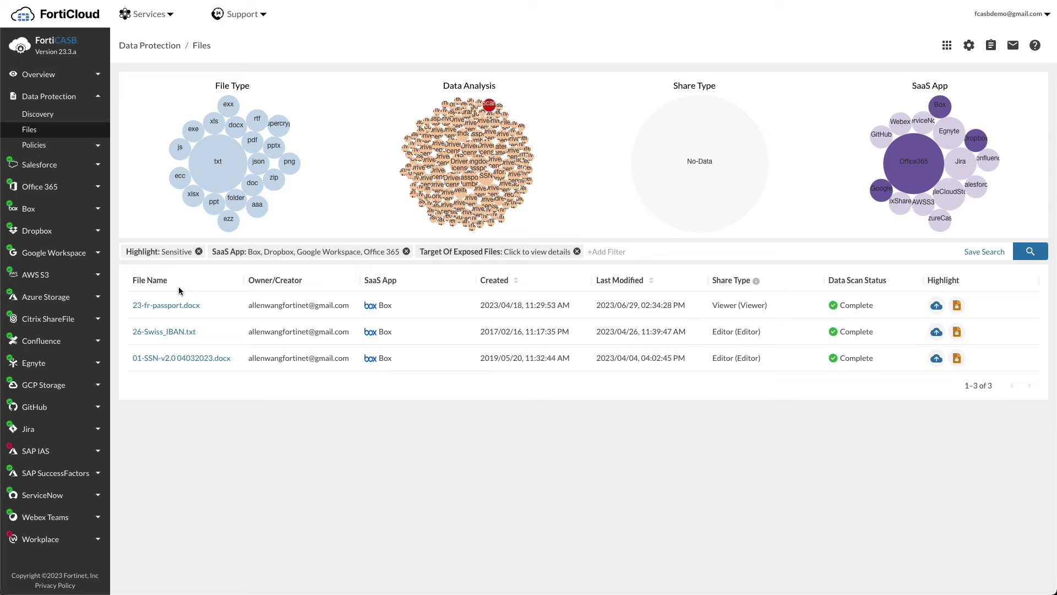
{"action": "left_click", "coordinate": [54, 114]}
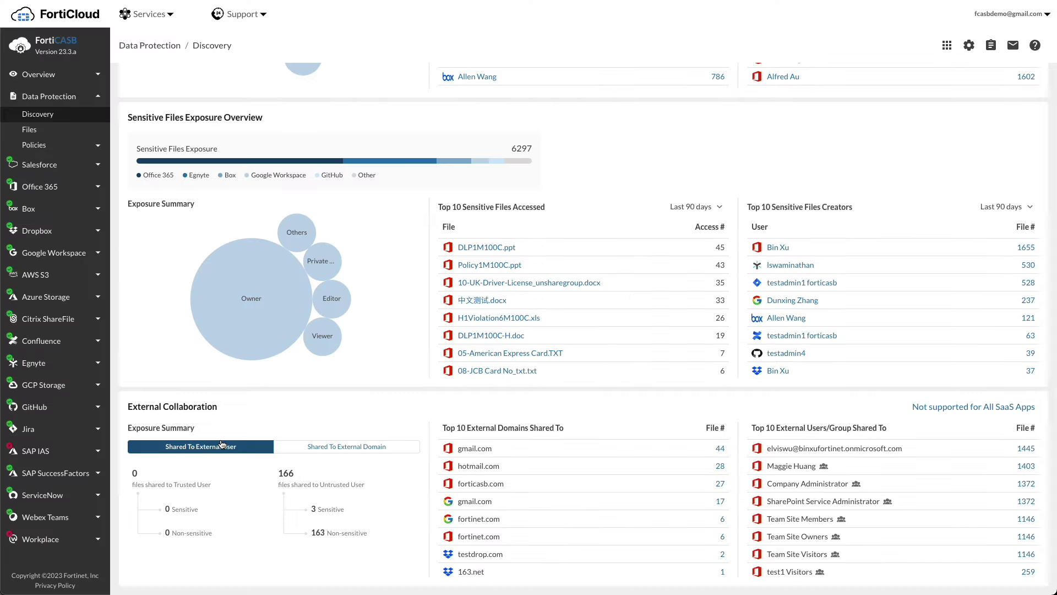
- Filter Office 365 alerts by Policy/Pattern to Sensitive File and Sensitive Event
{"action": "left_click", "coordinate": [98, 186]}
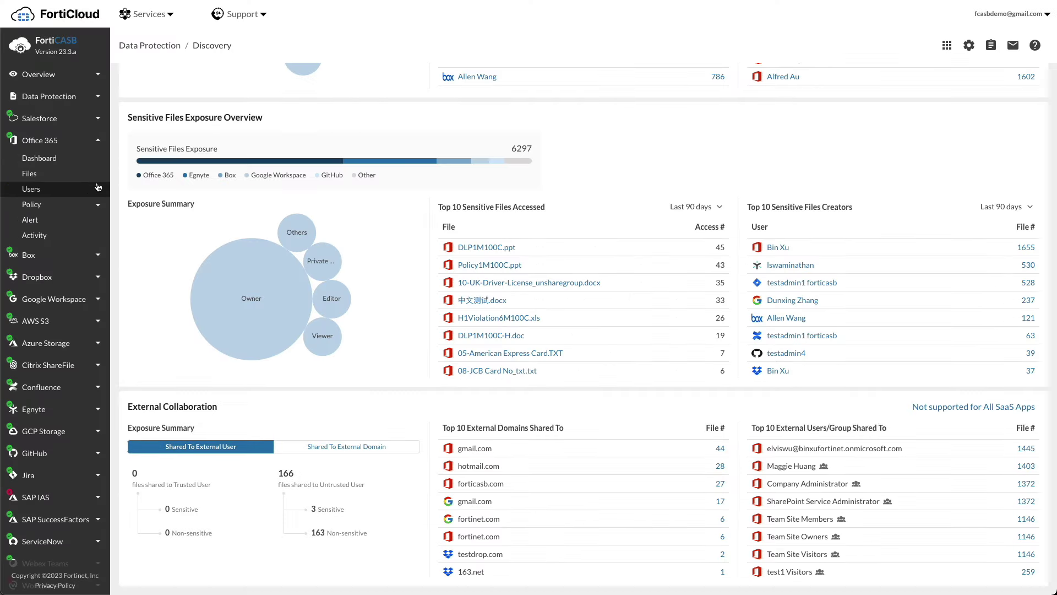
{"action": "left_click", "coordinate": [47, 221]}
{"action": "left_click", "coordinate": [131, 162]}
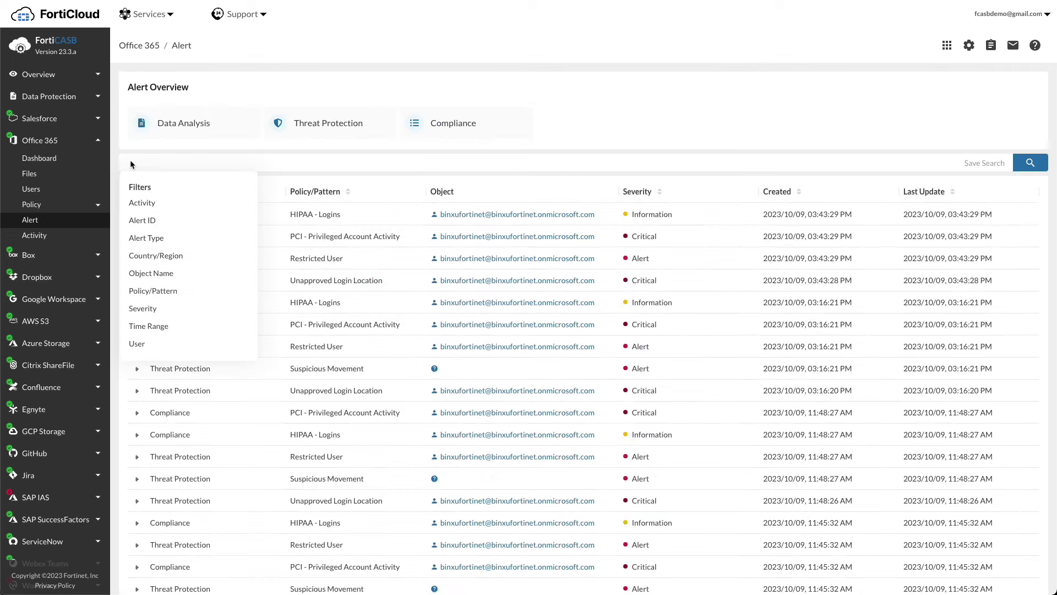
{"action": "left_click", "coordinate": [144, 291]}
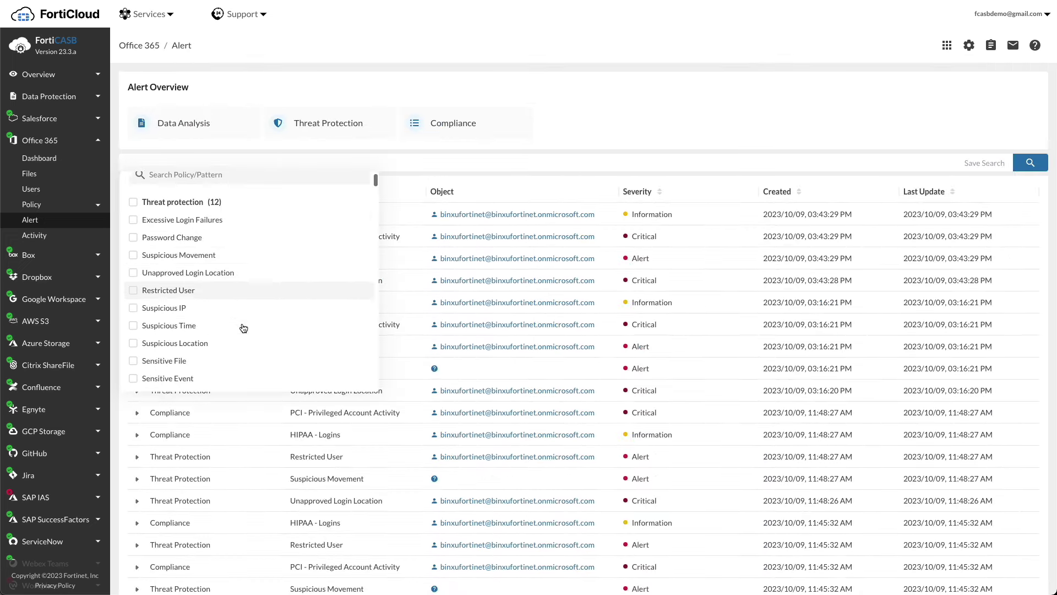
{"action": "scroll", "coordinate": [243, 328], "scroll_direction": "down", "scroll_amount": 1}
{"action": "left_click", "coordinate": [135, 329]}
{"action": "left_click", "coordinate": [135, 347]}
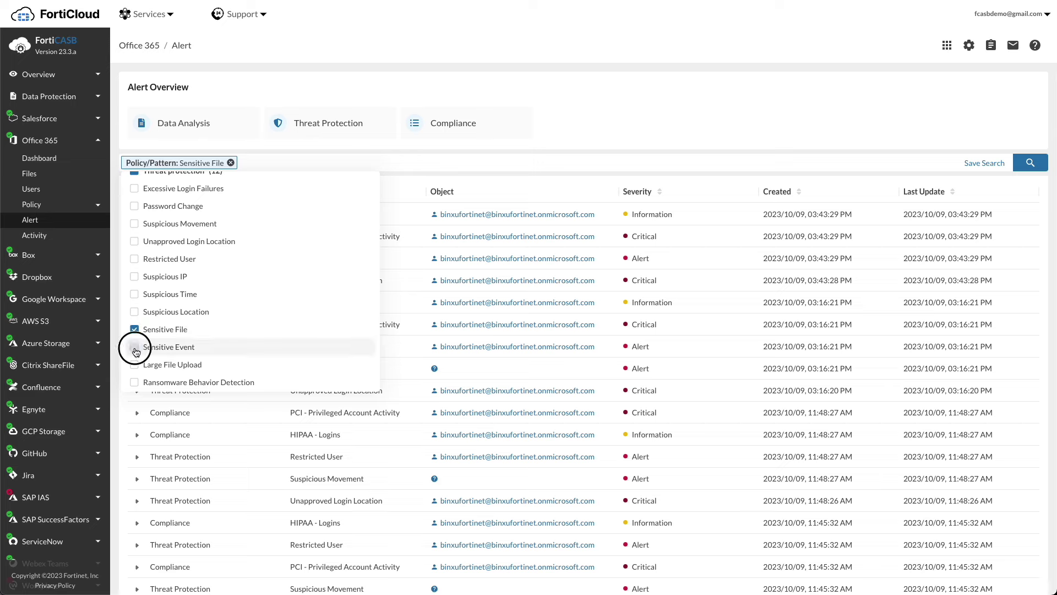
{"action": "left_click", "coordinate": [1029, 163]}
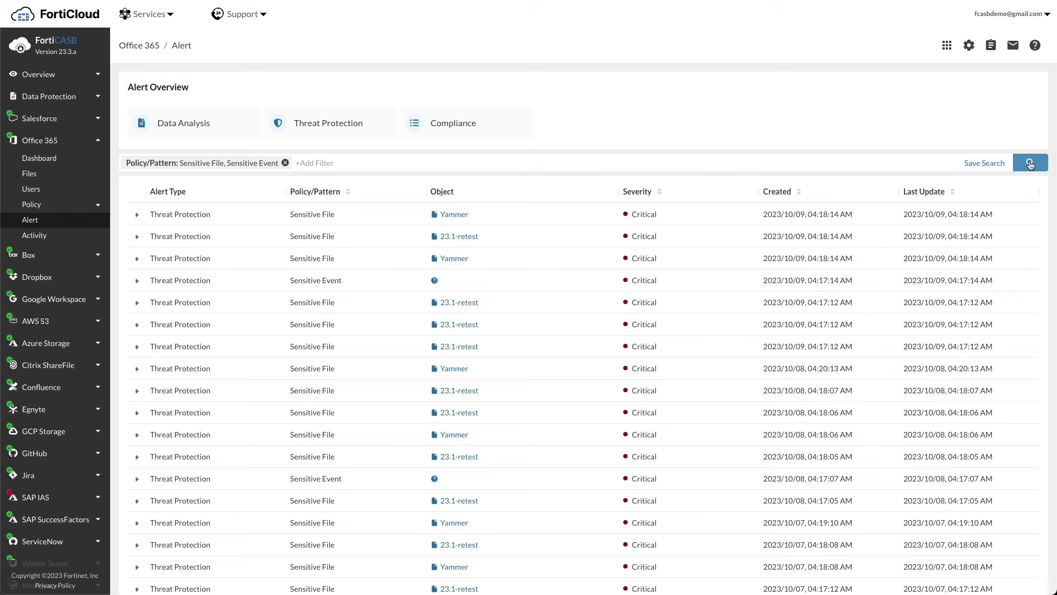
- Trace the 23.1-retest alert to its Add Folder activity and that activity's alerts
{"action": "left_click", "coordinate": [138, 237]}
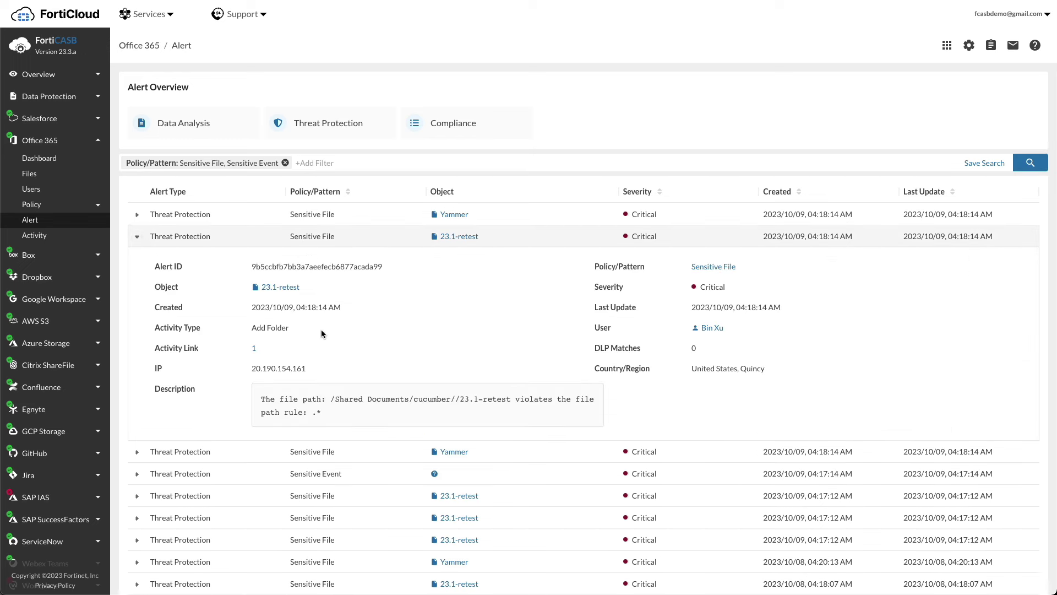
{"action": "left_click", "coordinate": [255, 348]}
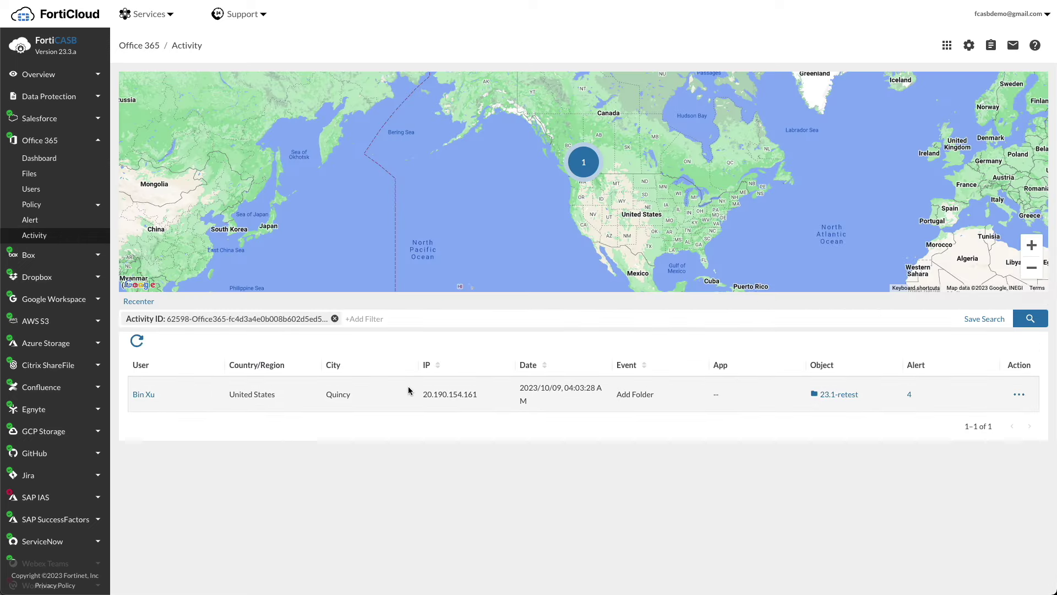
{"action": "left_click", "coordinate": [910, 396]}
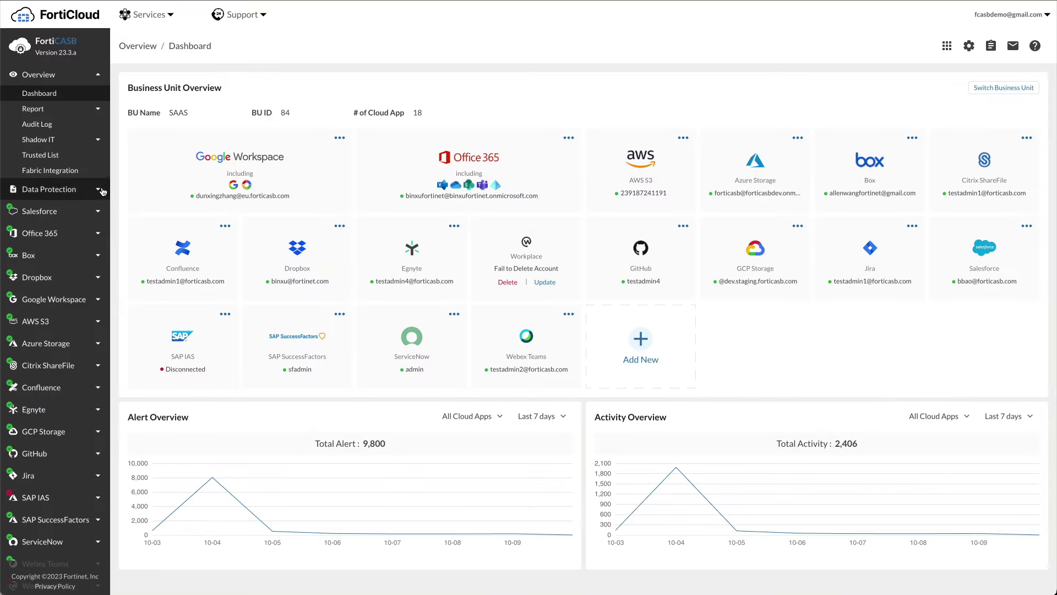
- Open the malware.aaa file profile from the Malware discovery list and inspect its creator address
{"action": "left_click", "coordinate": [49, 190]}
{"action": "left_click", "coordinate": [39, 115]}
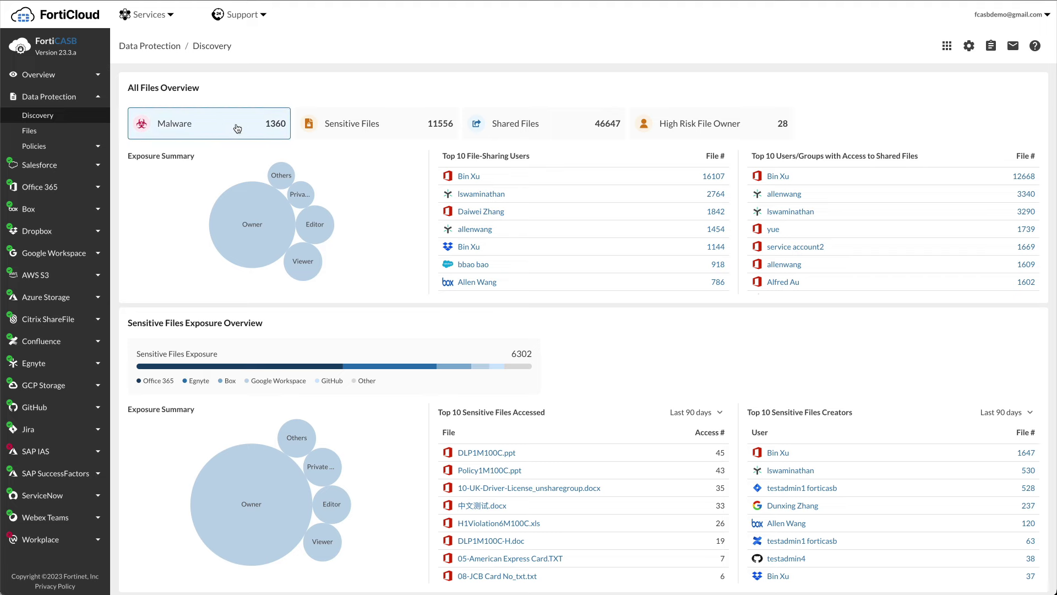
{"action": "left_click", "coordinate": [237, 126]}
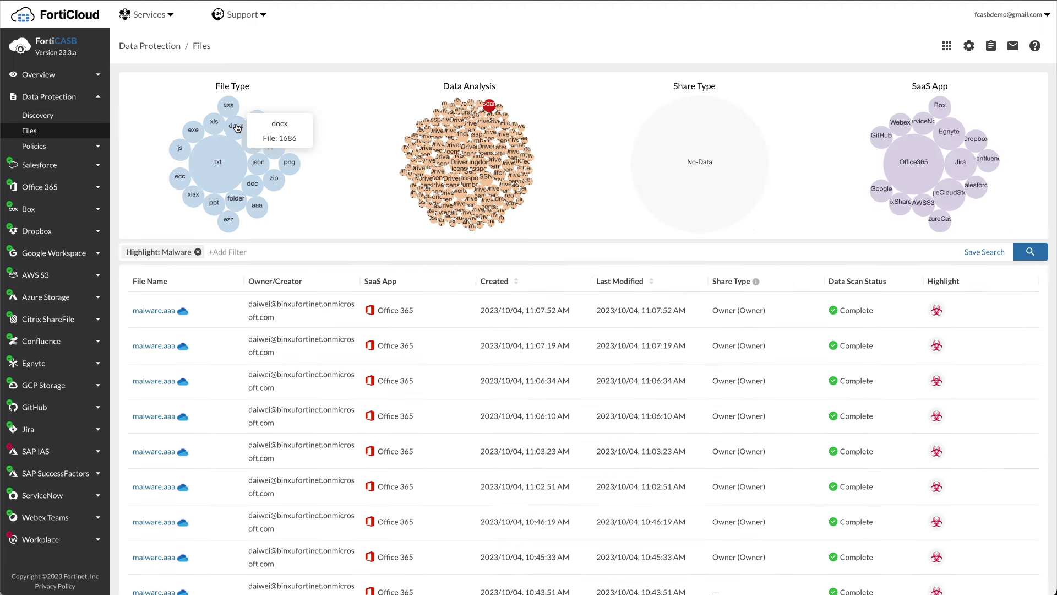
{"action": "left_click", "coordinate": [150, 310]}
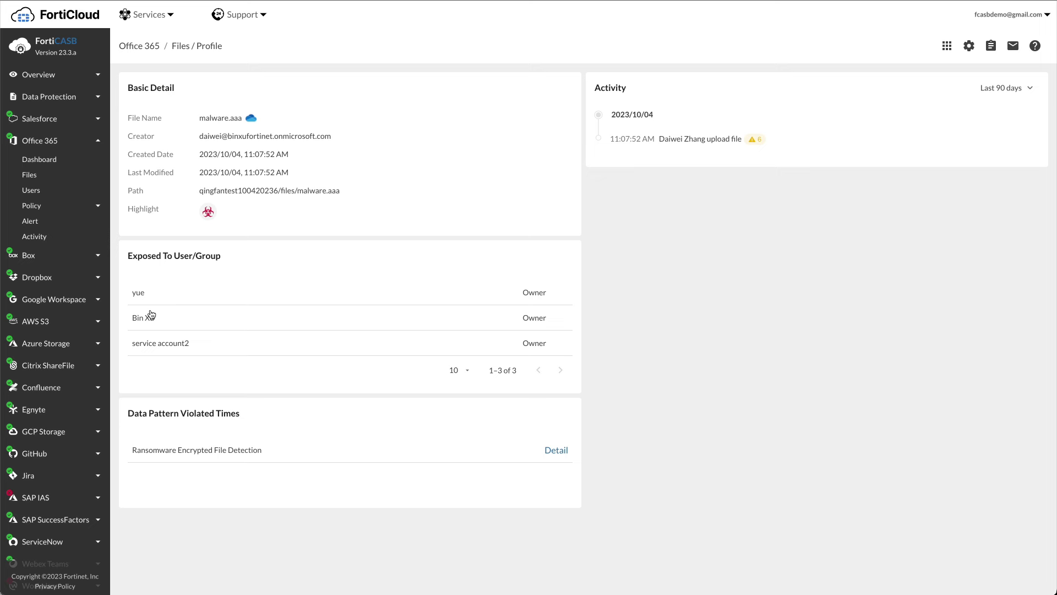
{"action": "double_click", "coordinate": [297, 138]}
{"action": "triple_click", "coordinate": [298, 138]}
{"action": "left_click", "coordinate": [126, 451]}
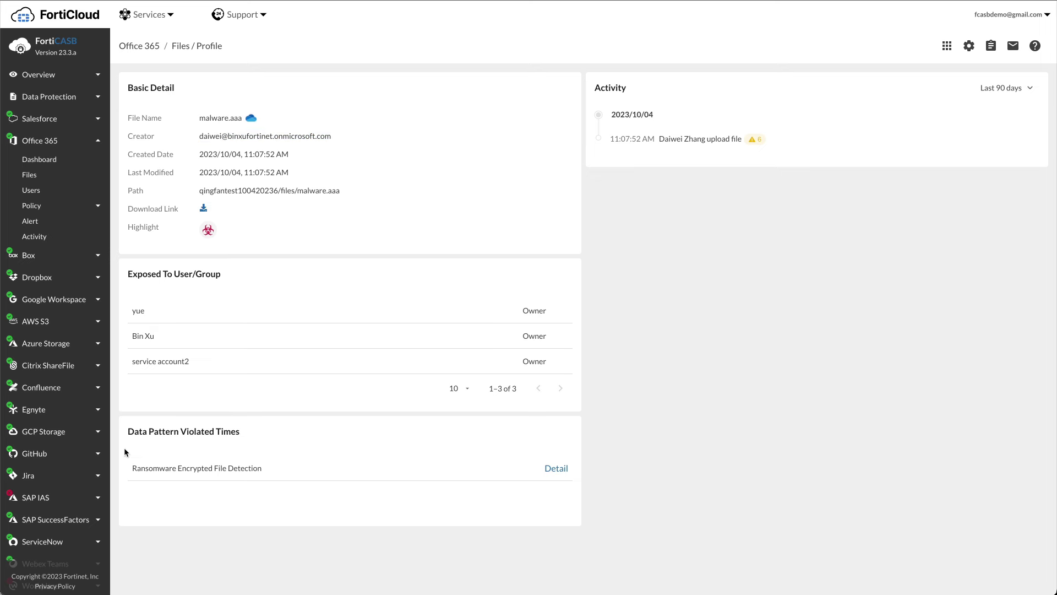
{"action": "left_click", "coordinate": [98, 432]}
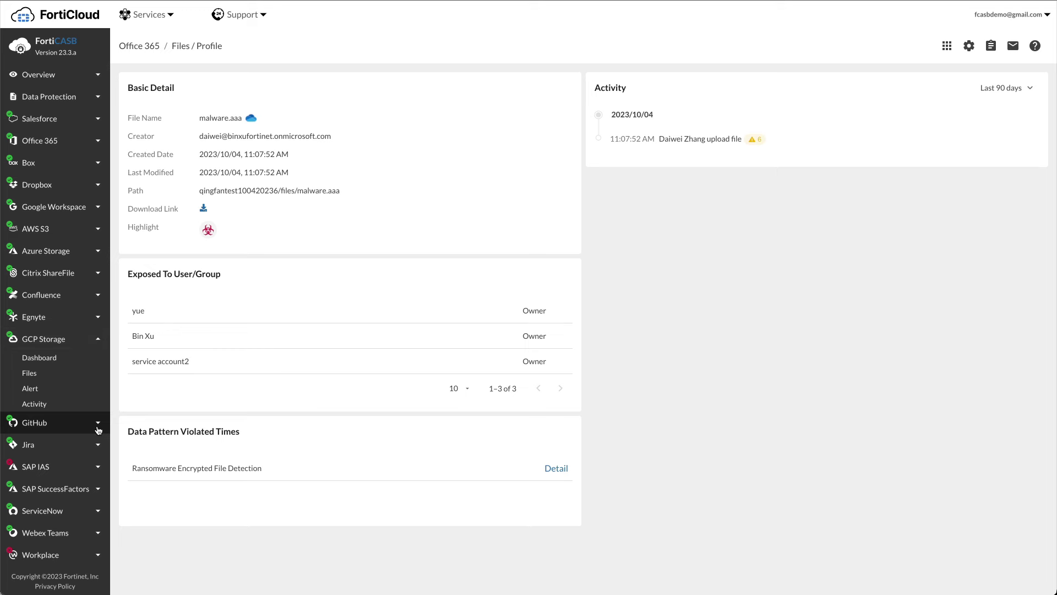
- Filter the GCP Storage file list to Highlight: Malware
{"action": "left_click", "coordinate": [80, 376]}
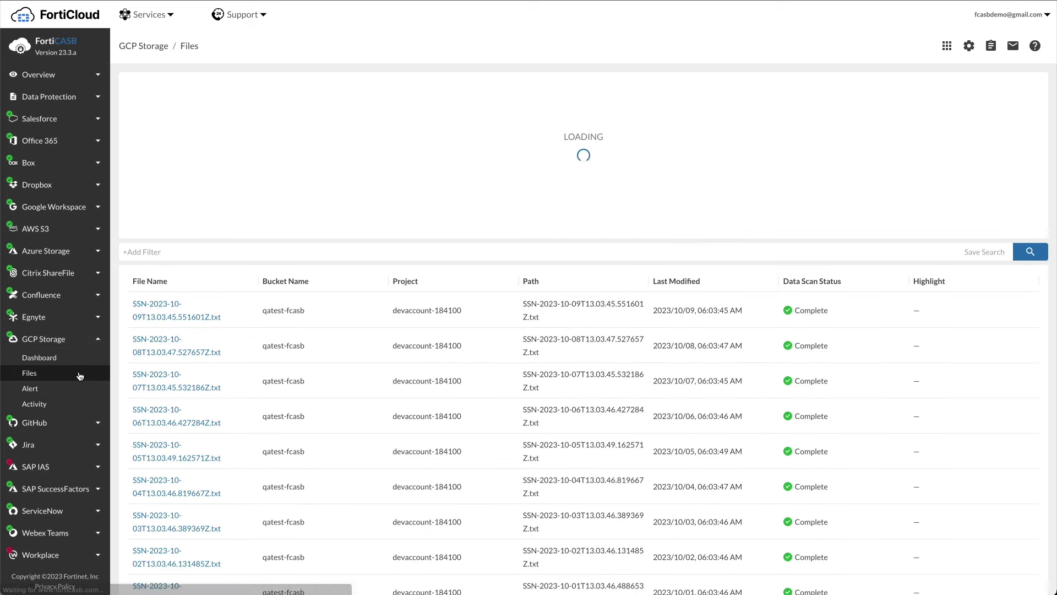
{"action": "left_click", "coordinate": [152, 253]}
{"action": "left_click", "coordinate": [163, 379]}
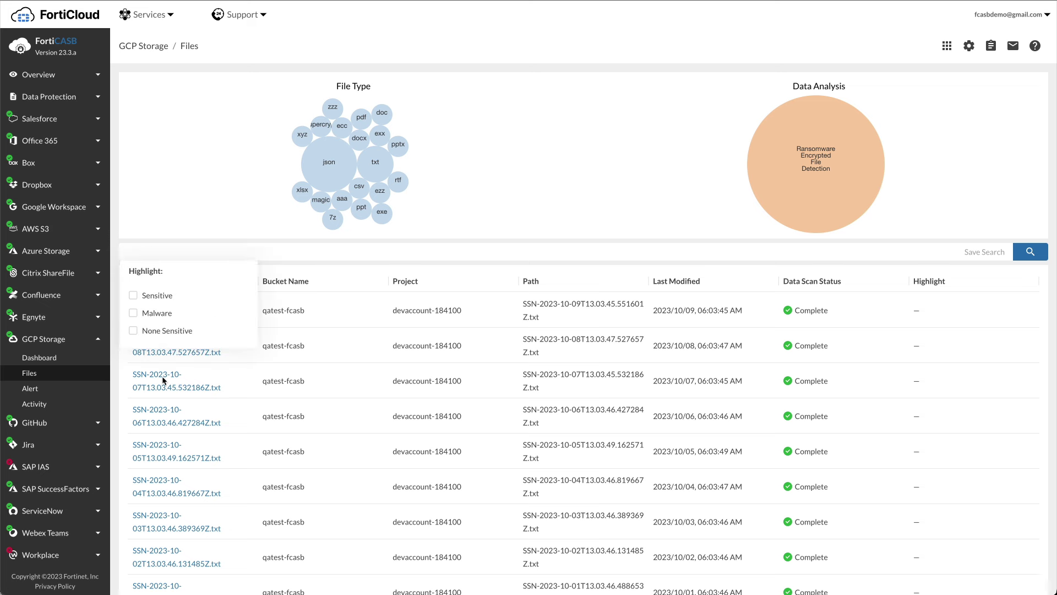
{"action": "left_click", "coordinate": [140, 312]}
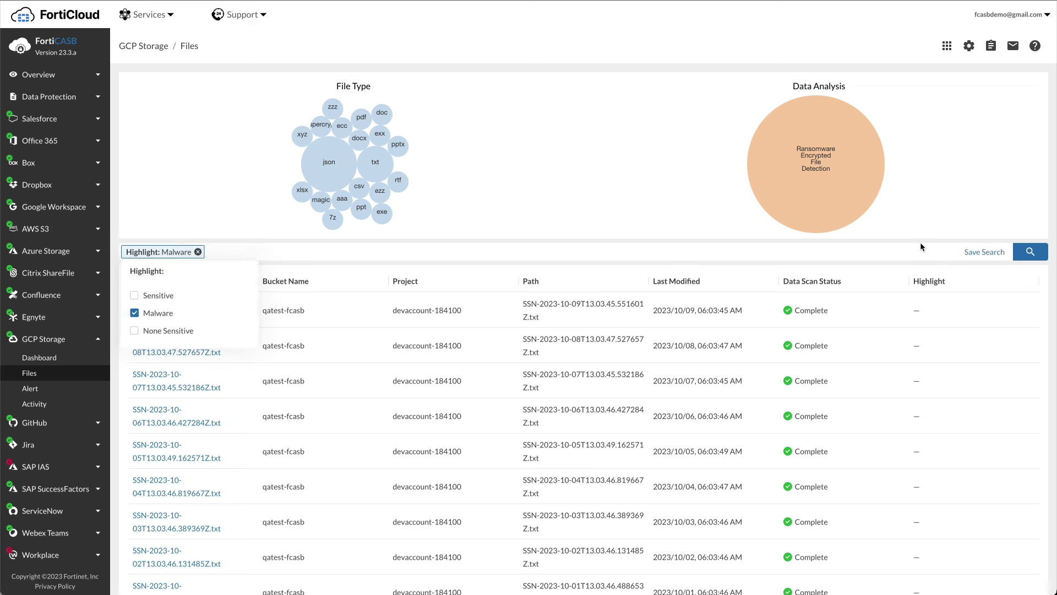
{"action": "left_click", "coordinate": [1031, 251]}
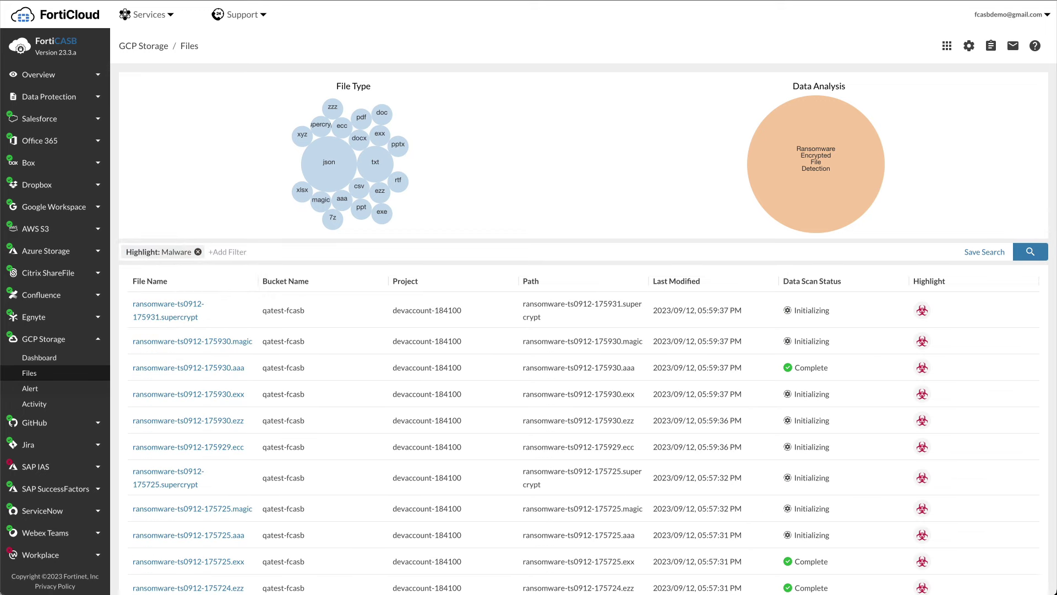
- Review the Ransomware Encrypted File Detection alerts for ransomware-ts0912-175931.supercrypt and follow its activity link
{"action": "left_click", "coordinate": [158, 307]}
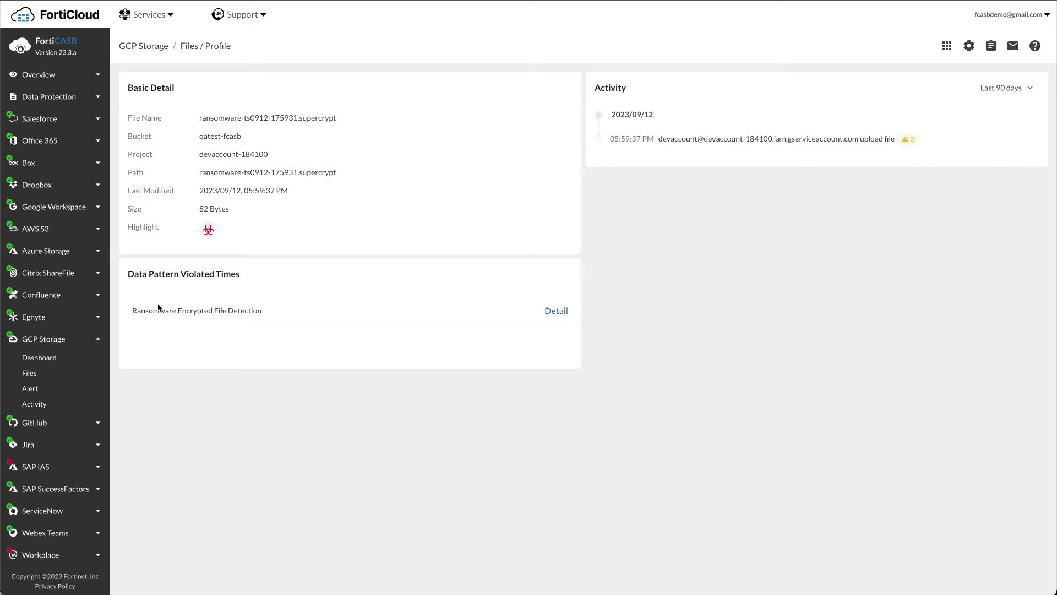
{"action": "left_click", "coordinate": [909, 140]}
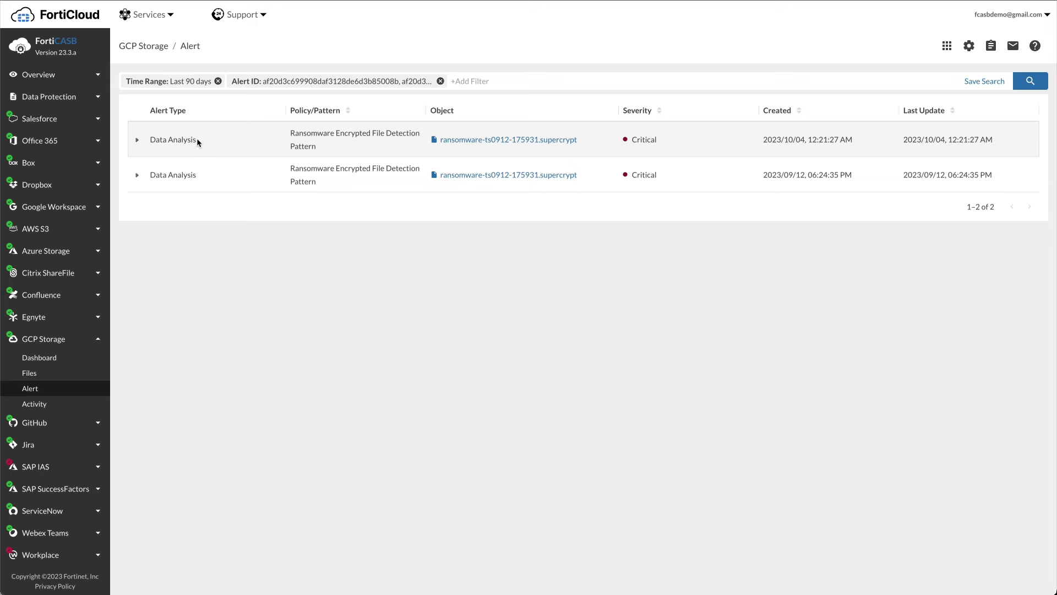
{"action": "left_click", "coordinate": [137, 143]}
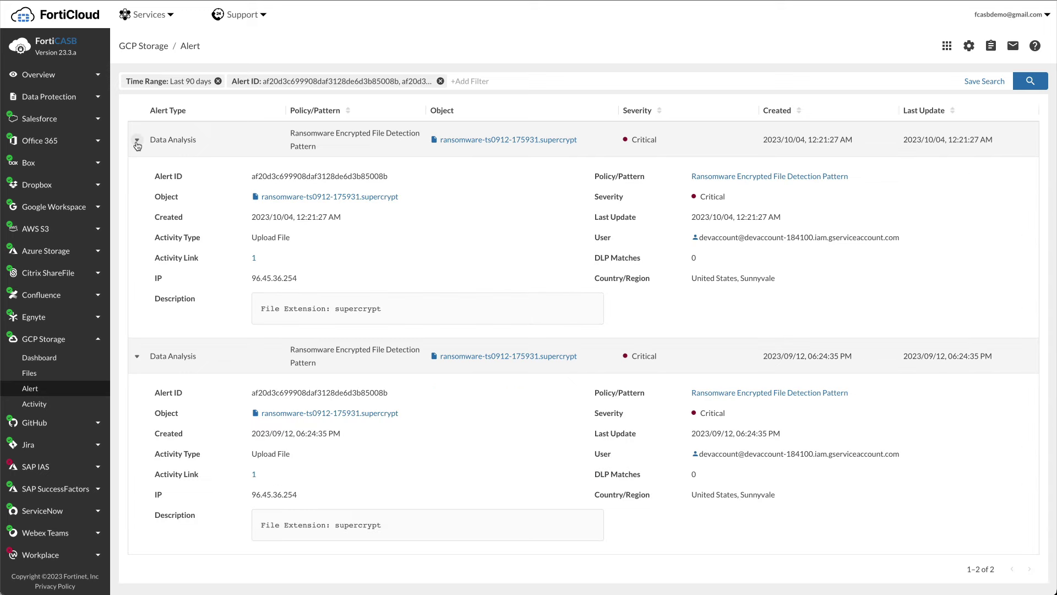
{"action": "left_click", "coordinate": [253, 257]}
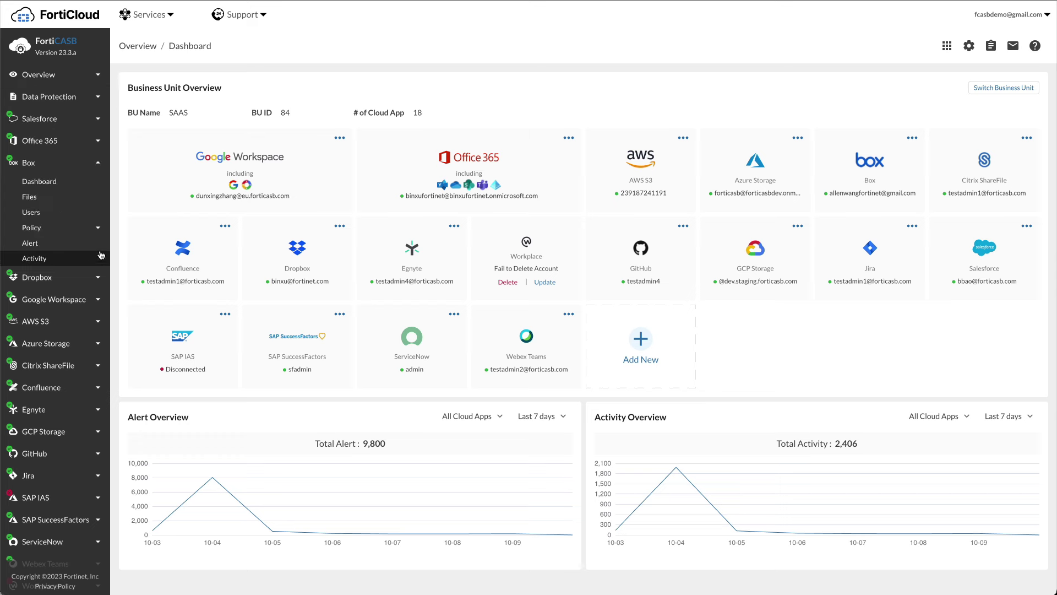
- Expand the PCI - Privileged Account Activity policy under Box's PCI-DSS compliance policies
{"action": "left_click", "coordinate": [88, 228]}
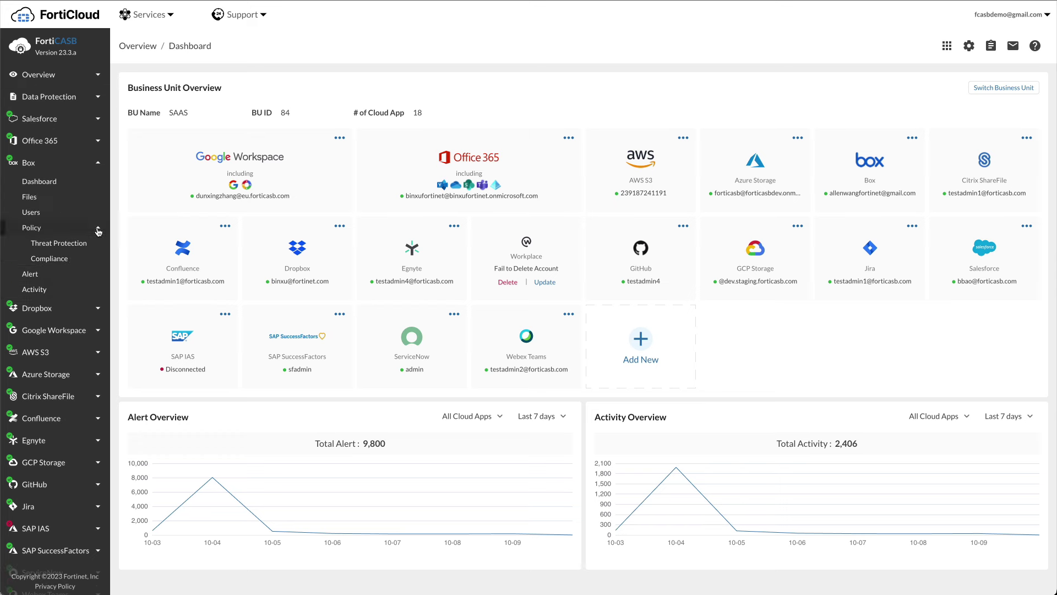
{"action": "left_click", "coordinate": [71, 259]}
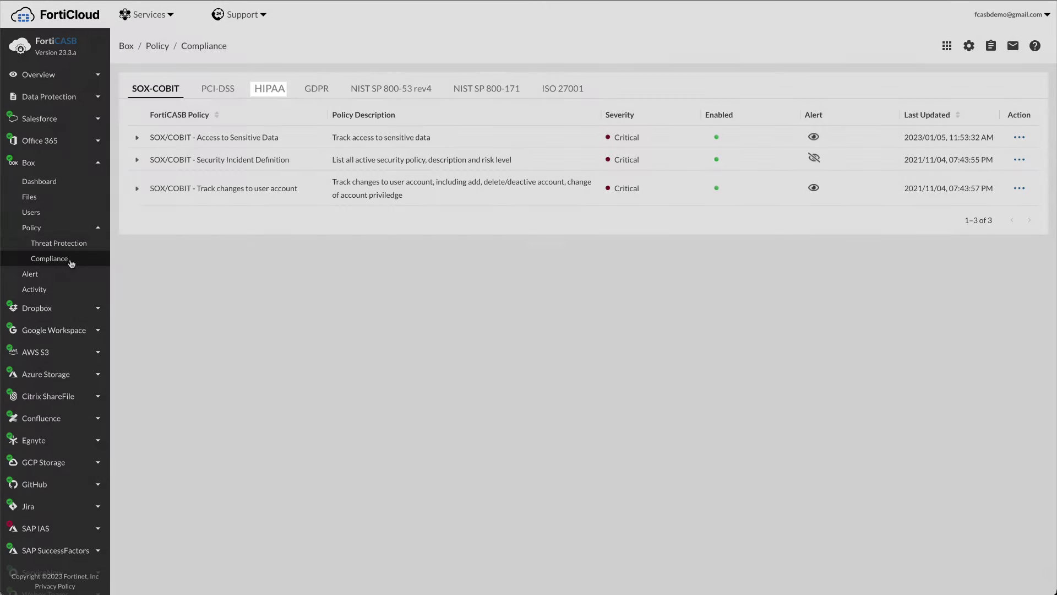
{"action": "left_click", "coordinate": [217, 89]}
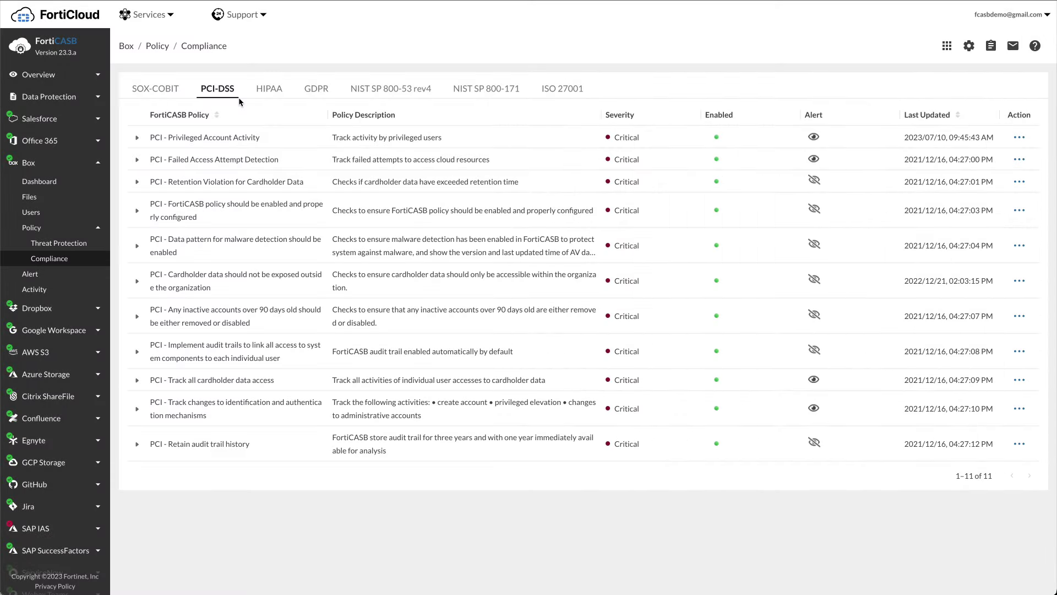
{"action": "left_click", "coordinate": [137, 138]}
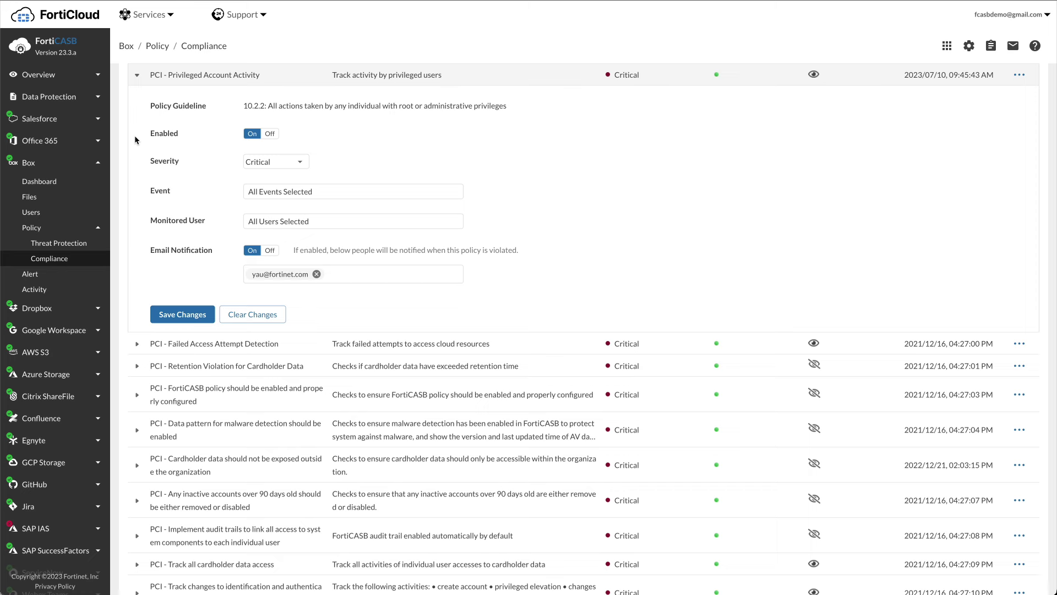
- Show Box compliance alerts filtered to the four PCI policies
{"action": "left_click", "coordinate": [46, 274]}
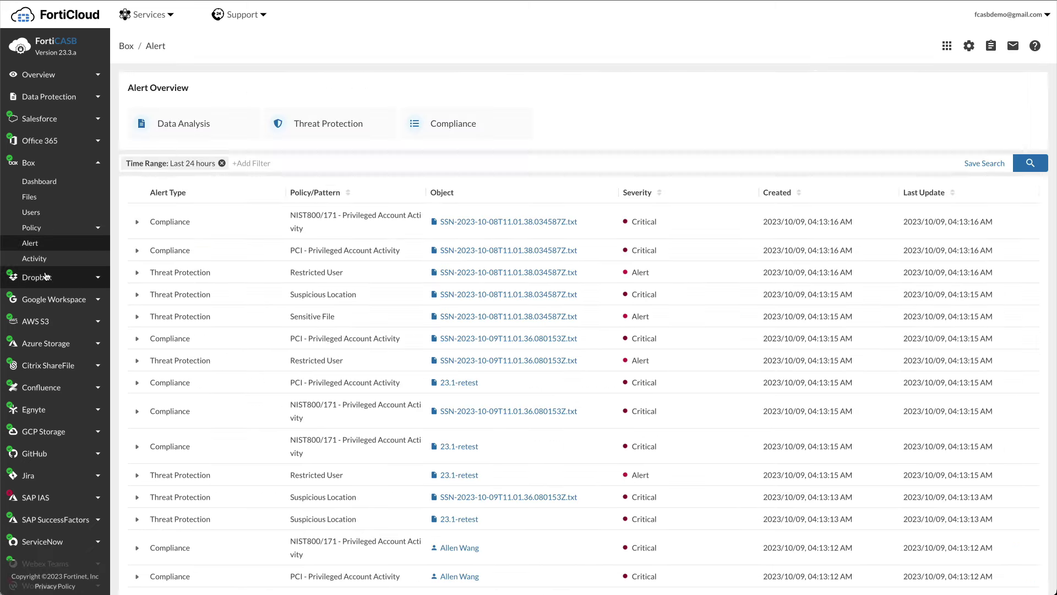
{"action": "left_click", "coordinate": [228, 163]}
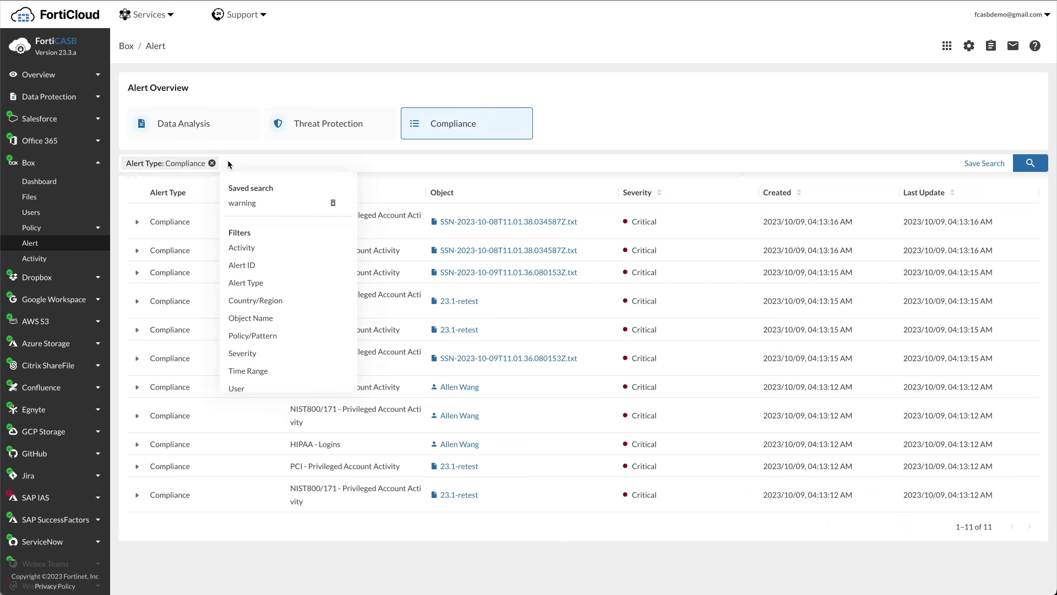
{"action": "left_click", "coordinate": [259, 335]}
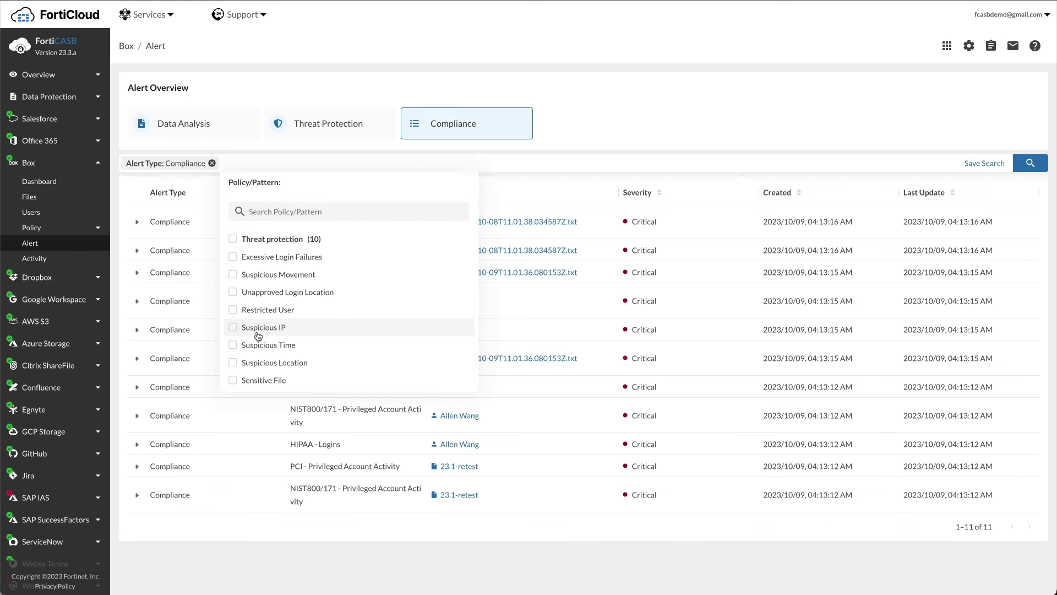
{"action": "left_click", "coordinate": [260, 211]}
{"action": "type", "text": "pci"}
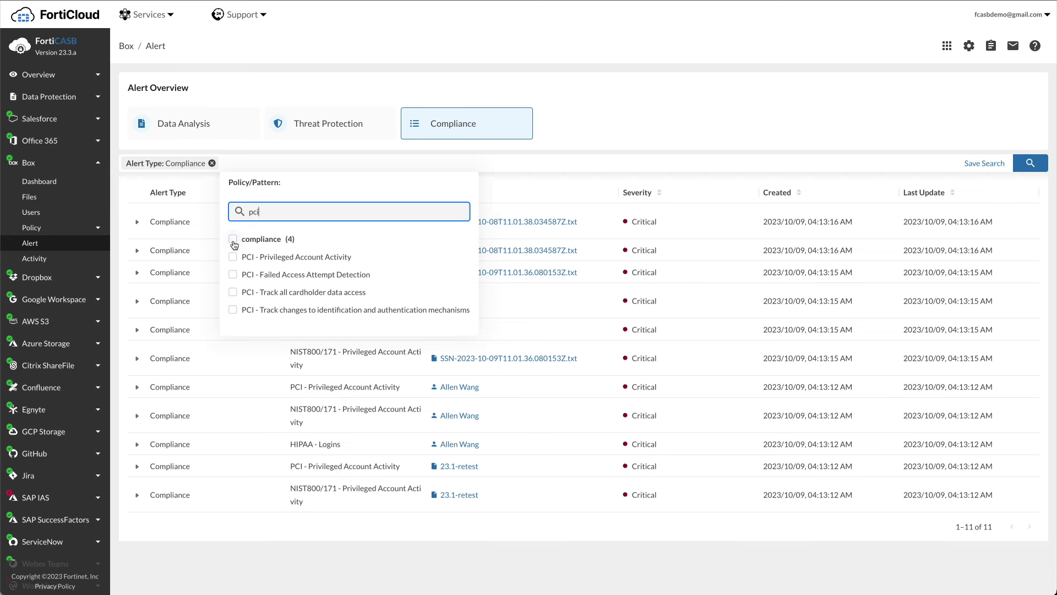
{"action": "left_click", "coordinate": [233, 239]}
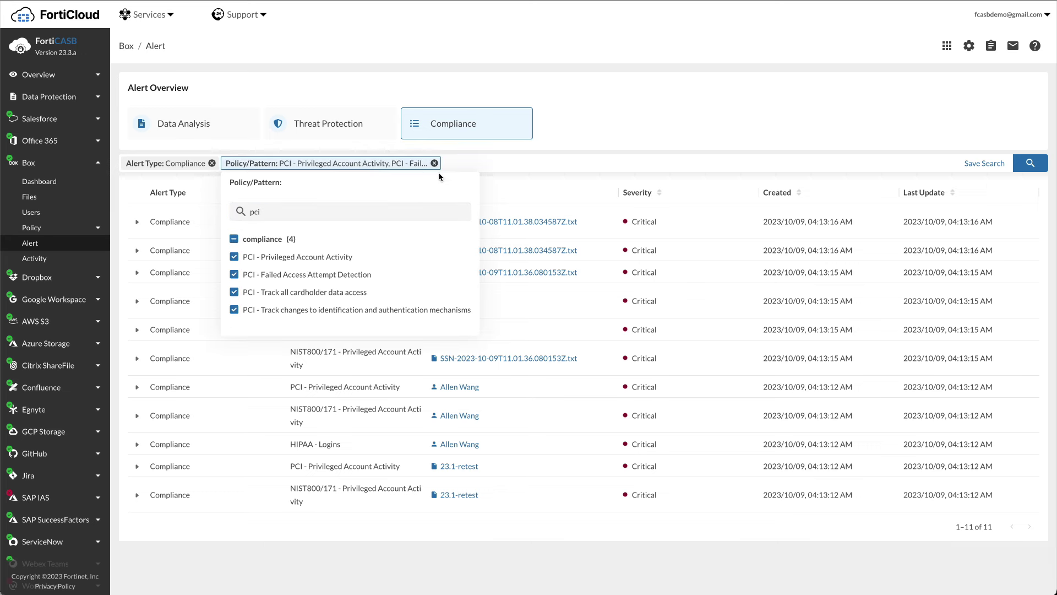
{"action": "left_click", "coordinate": [457, 165]}
- Add an Object Name filter 'credit card' and run the alert search
{"action": "left_click", "coordinate": [457, 164]}
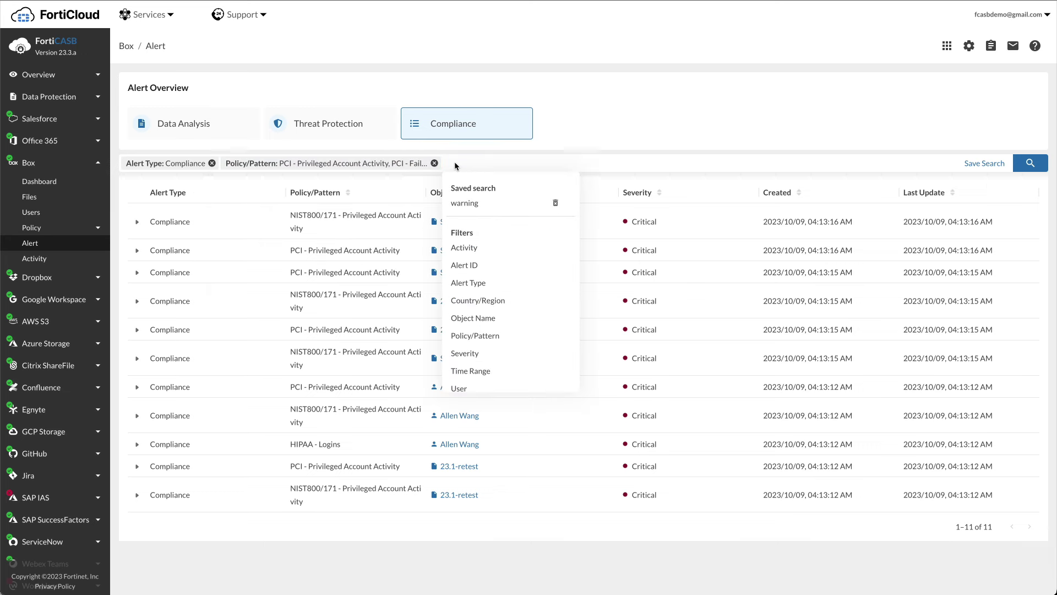
{"action": "left_click", "coordinate": [473, 317]}
{"action": "type", "text": "cr"}
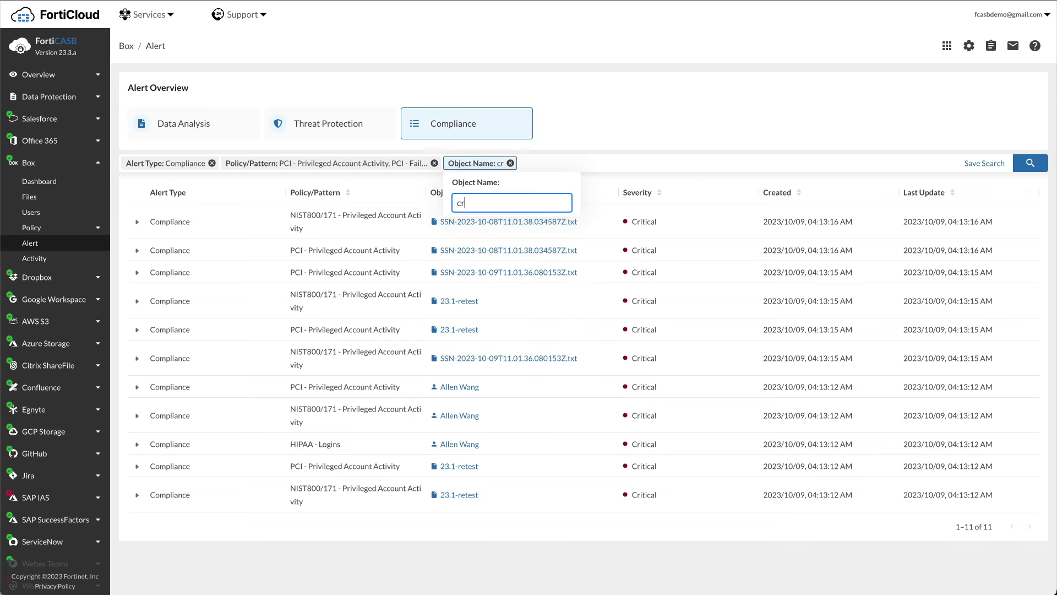
{"action": "type", "text": "edit card"}
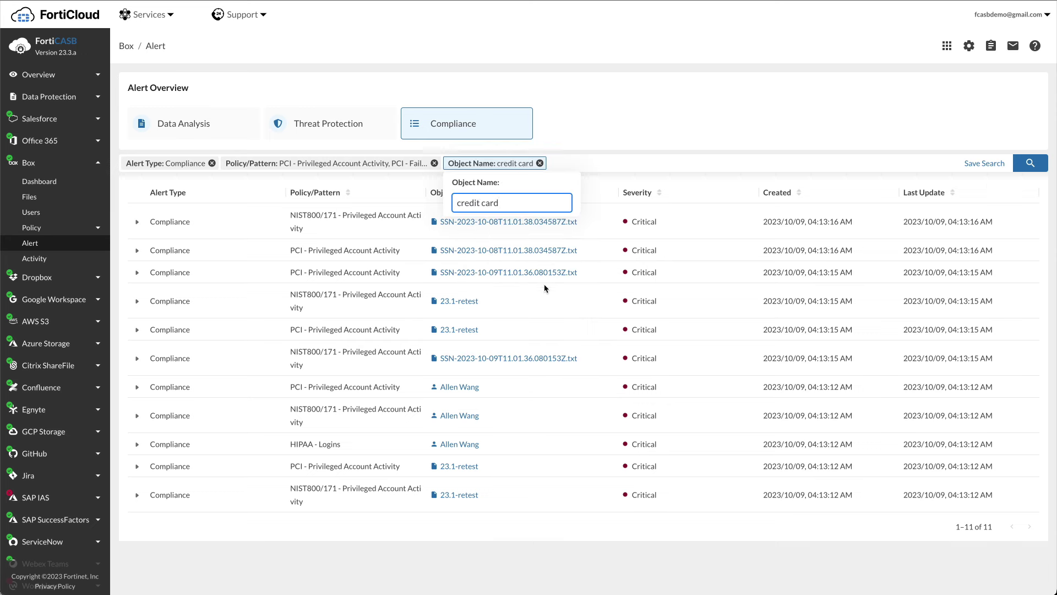
{"action": "left_click", "coordinate": [651, 161]}
{"action": "left_click", "coordinate": [1030, 163]}
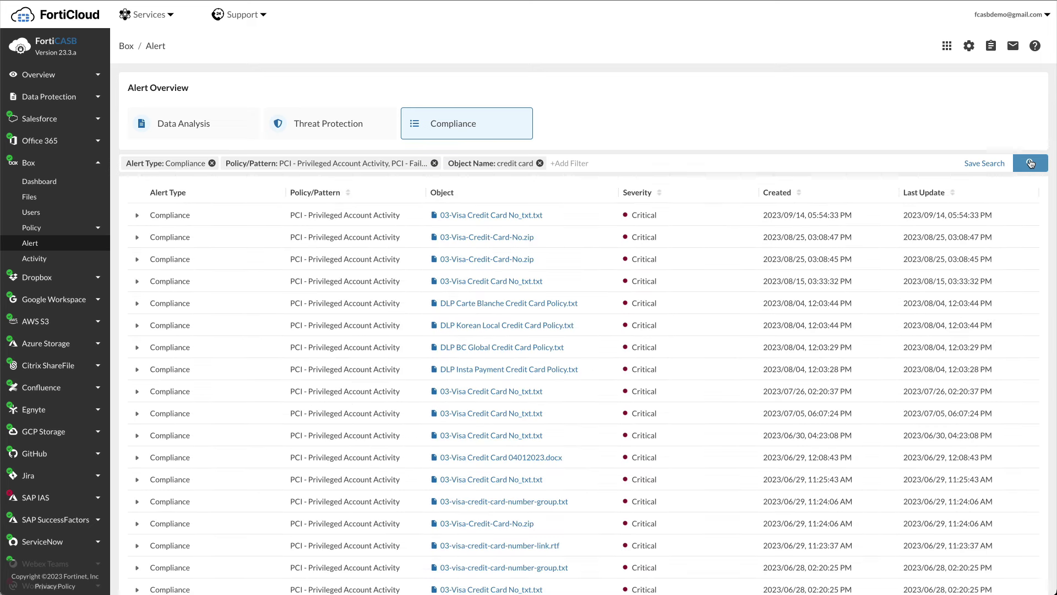
- Follow the newest alert's activity and alert count to the 03-Visa Credit Card No_txt.txt profile
{"action": "left_click", "coordinate": [137, 215]}
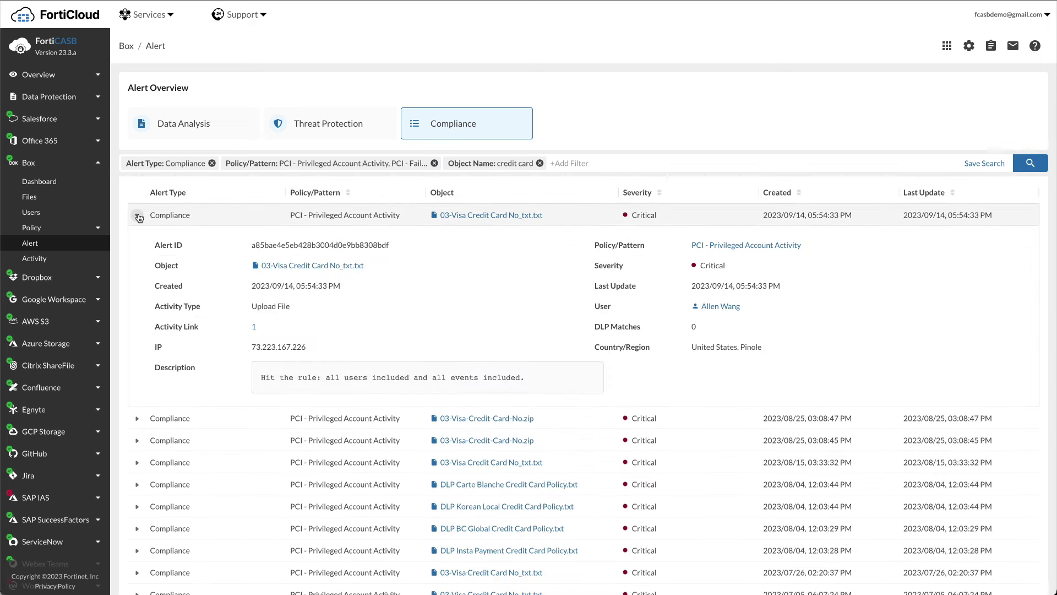
{"action": "left_click", "coordinate": [253, 326]}
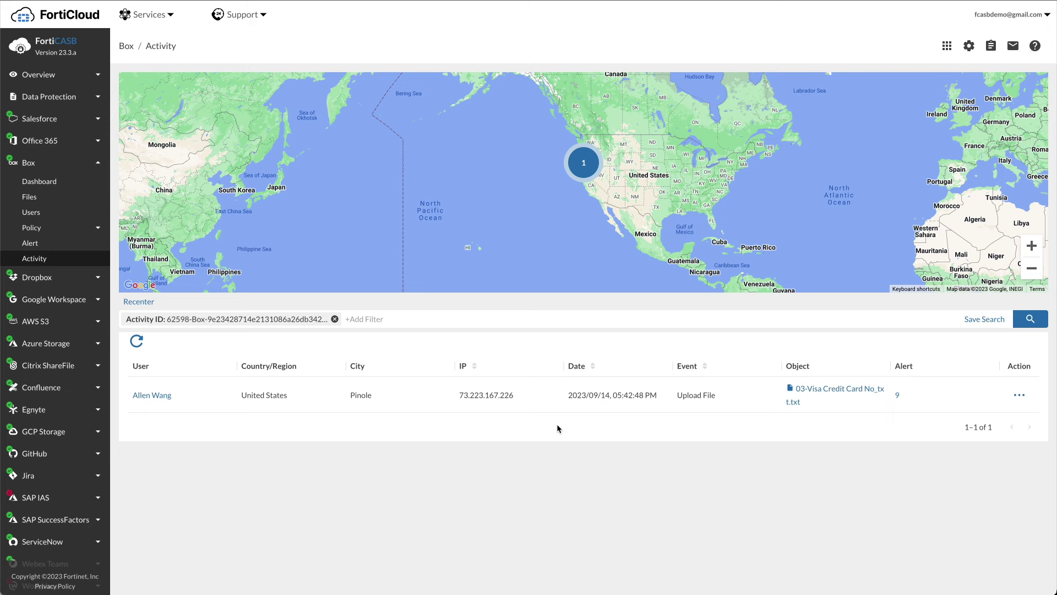
{"action": "left_click", "coordinate": [897, 394]}
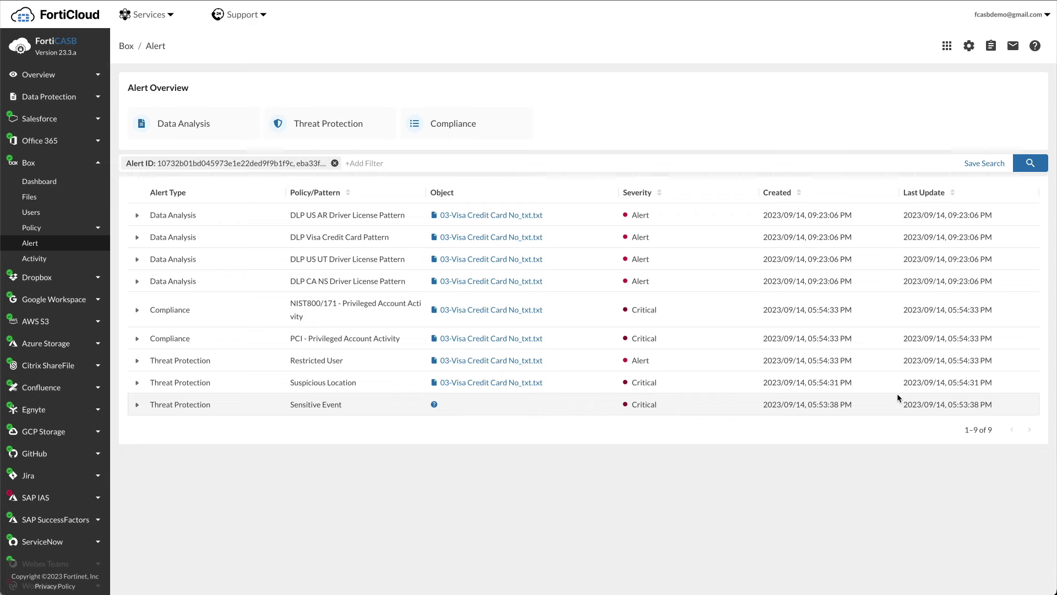
{"action": "left_click", "coordinate": [510, 215]}
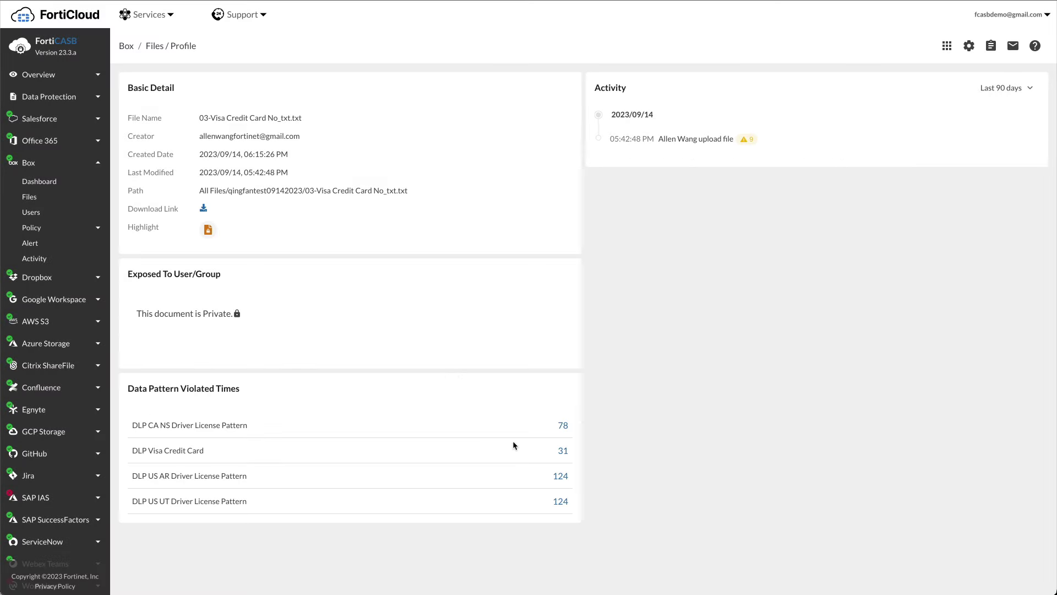
- Open the Compliance report list under Overview > Report in the sidebar
{"action": "left_click", "coordinate": [76, 82]}
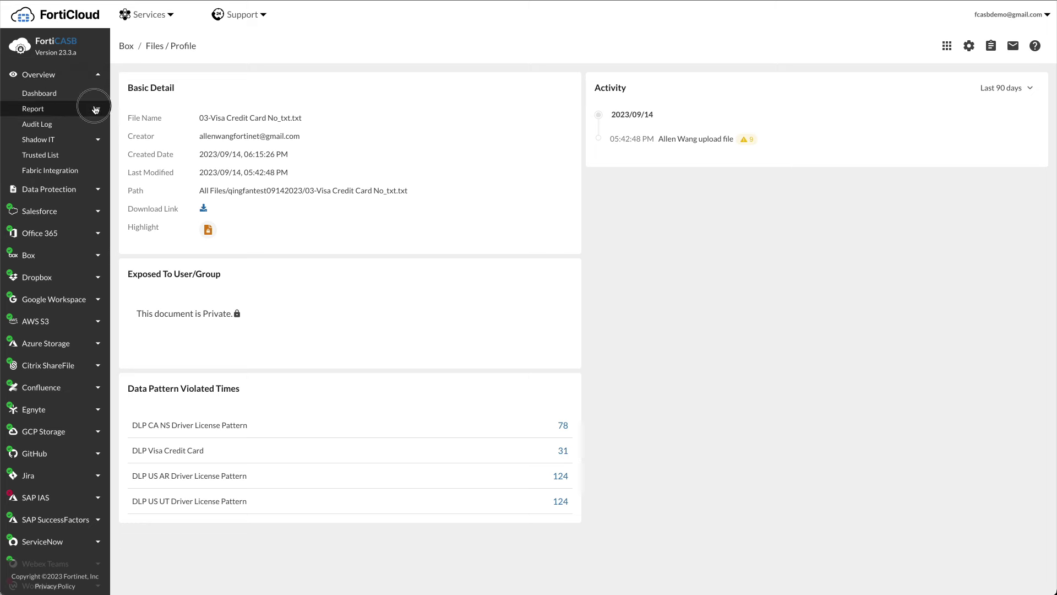
{"action": "left_click", "coordinate": [89, 108]}
{"action": "left_click", "coordinate": [76, 139]}
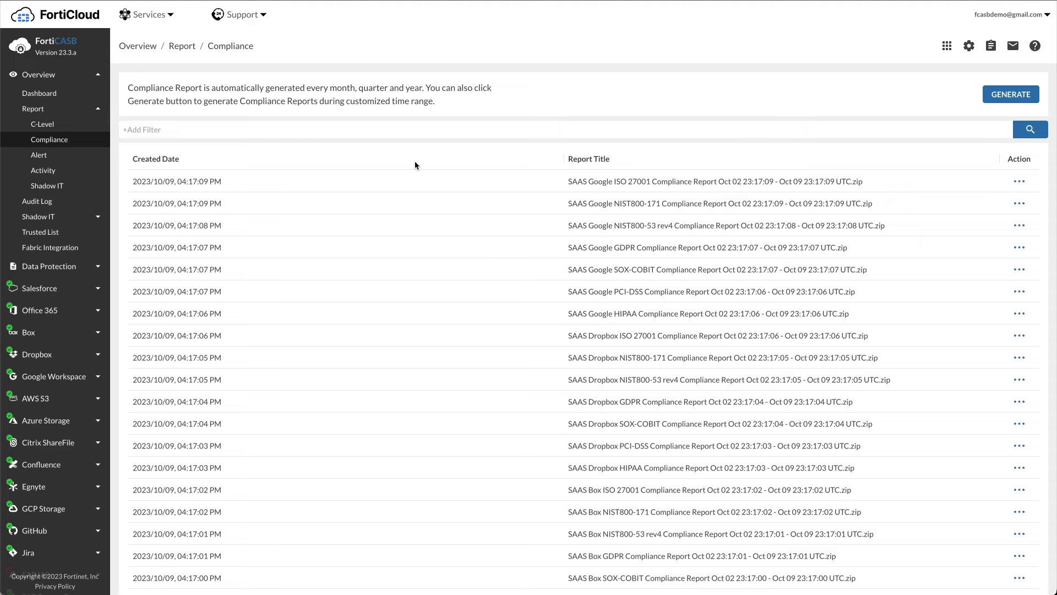
- Generate a PCI-DSS compliance report now with all cloud applications selected
{"action": "left_click", "coordinate": [1010, 94]}
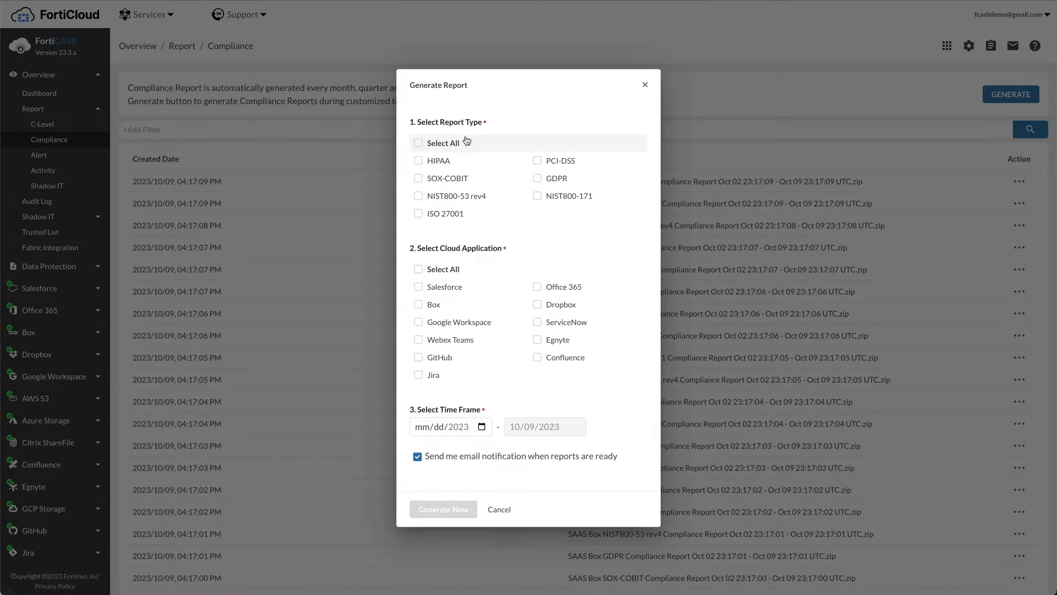
{"action": "left_click", "coordinate": [539, 160]}
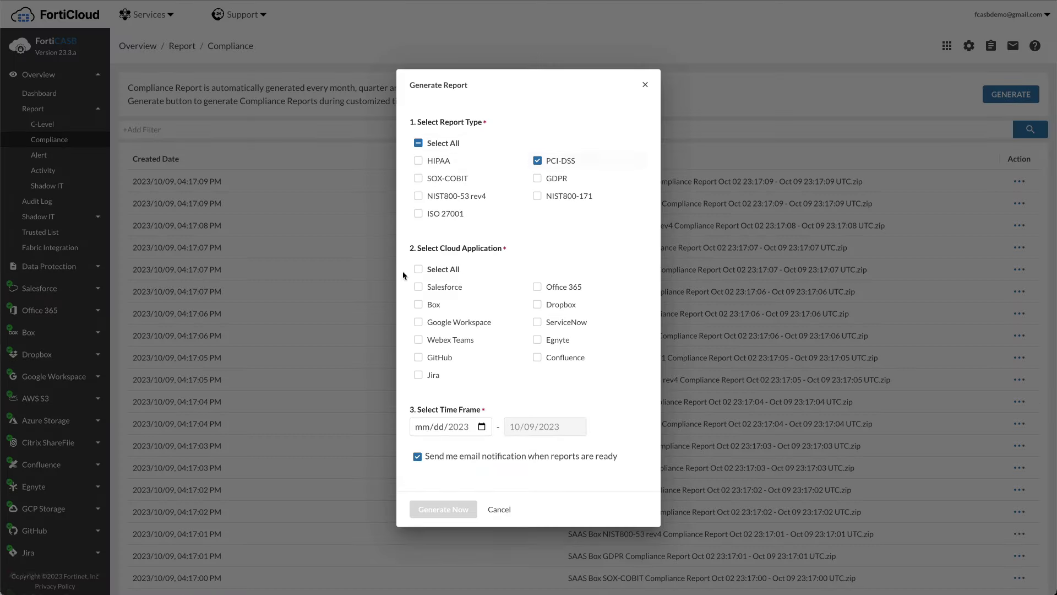
{"action": "left_click", "coordinate": [419, 269]}
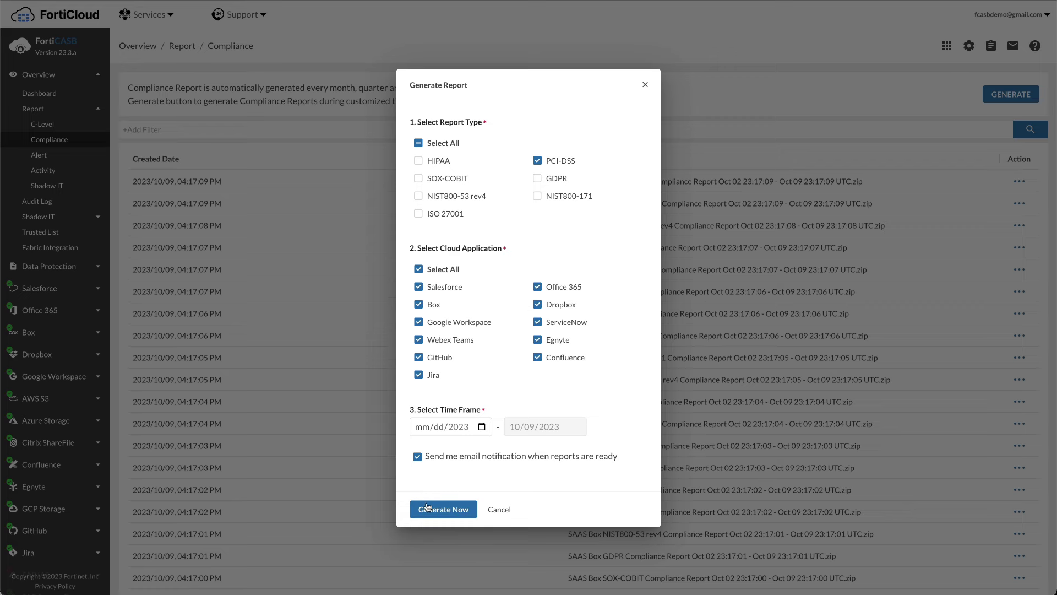
{"action": "left_click", "coordinate": [427, 506]}
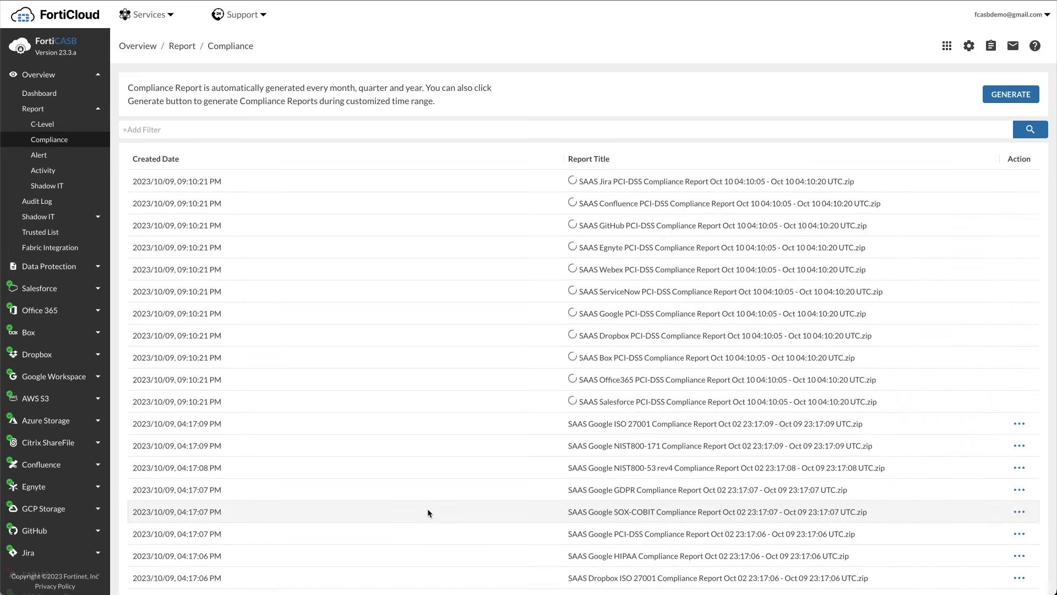